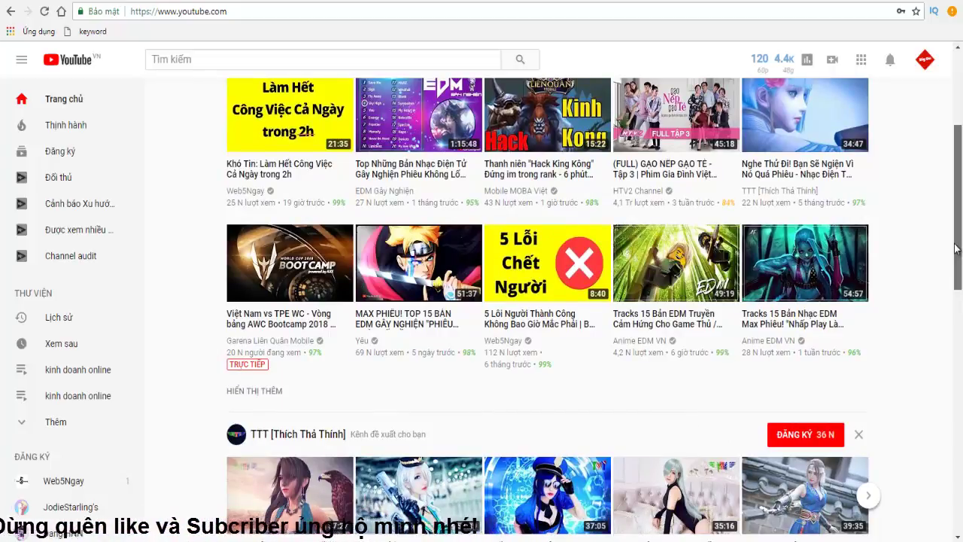
Open Creator Studio for the signed-in channel from the YouTube home page.
left_click_drag(956, 248, 948, 166)
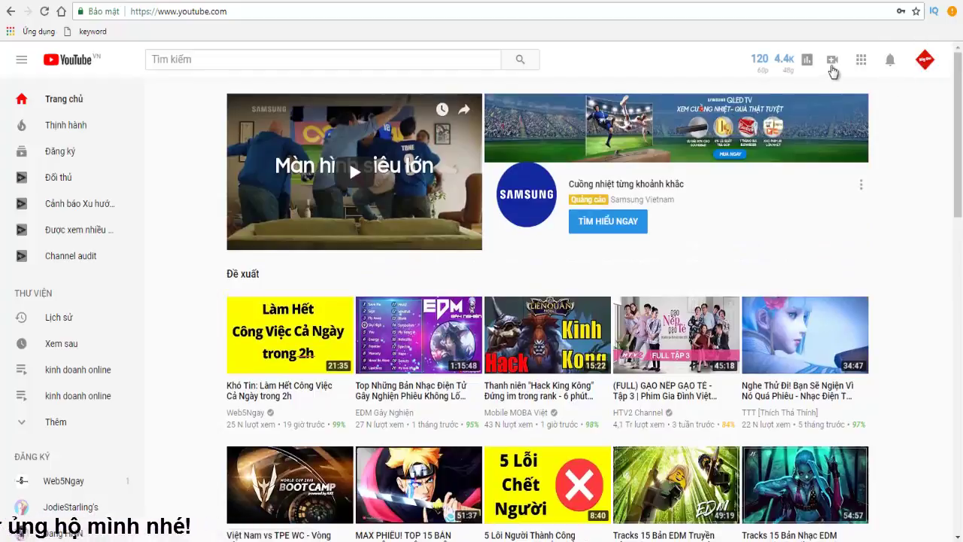
left_click(925, 60)
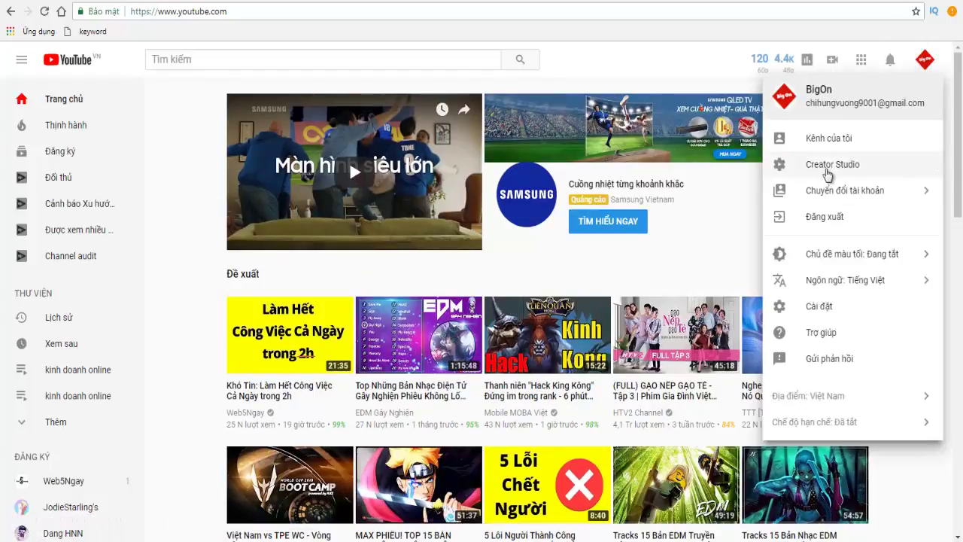
left_click(826, 166)
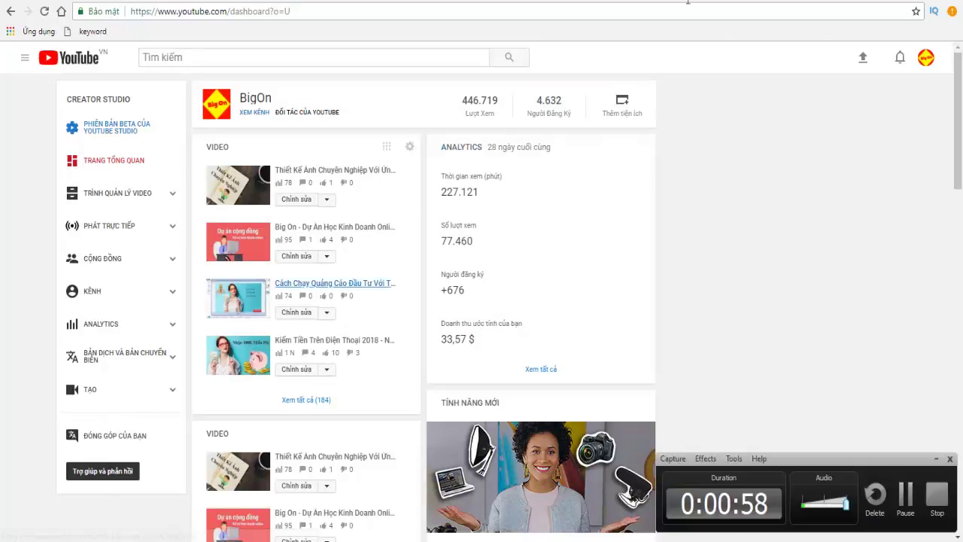
Open the audio library in Creator Studio's TẠO section and switch to its sound effects (Hiệu ứng âm thanh).
scroll(799, 435, "down", 1)
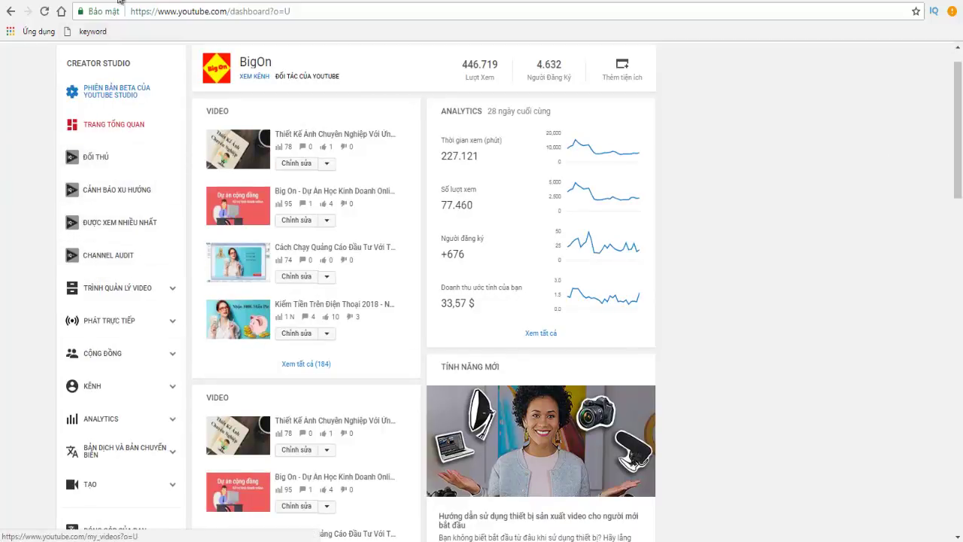
scroll(127, 481, "down", 1)
scroll(128, 462, "down", 1)
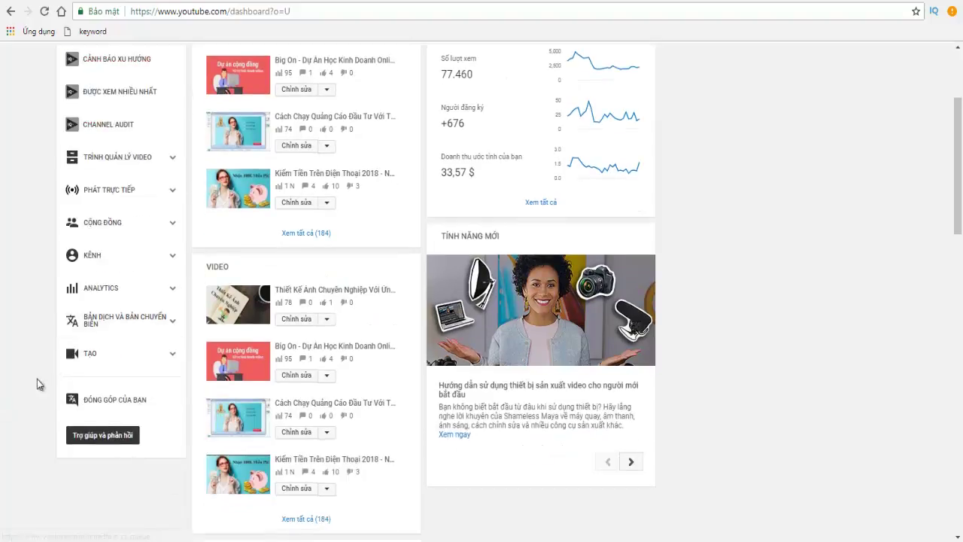
left_click(94, 360)
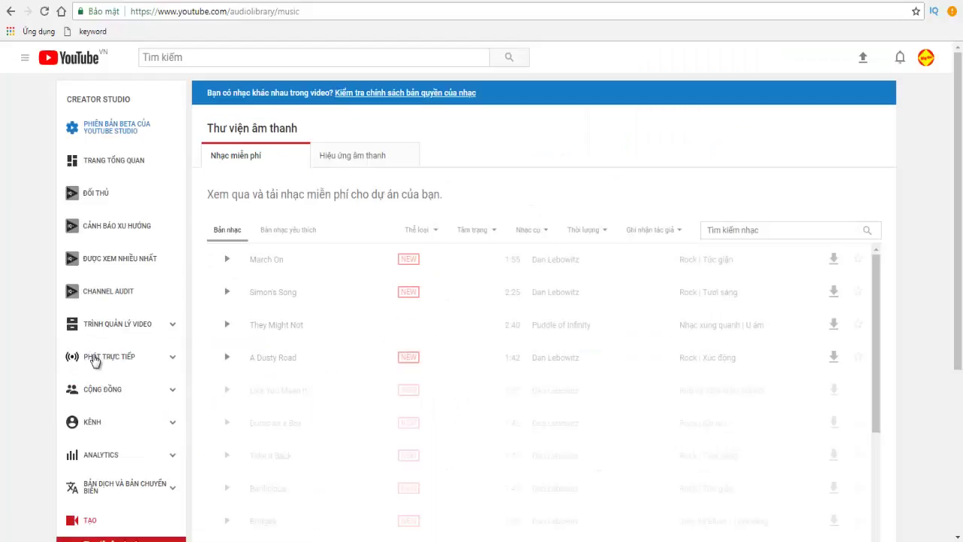
left_click_drag(958, 184, 957, 233)
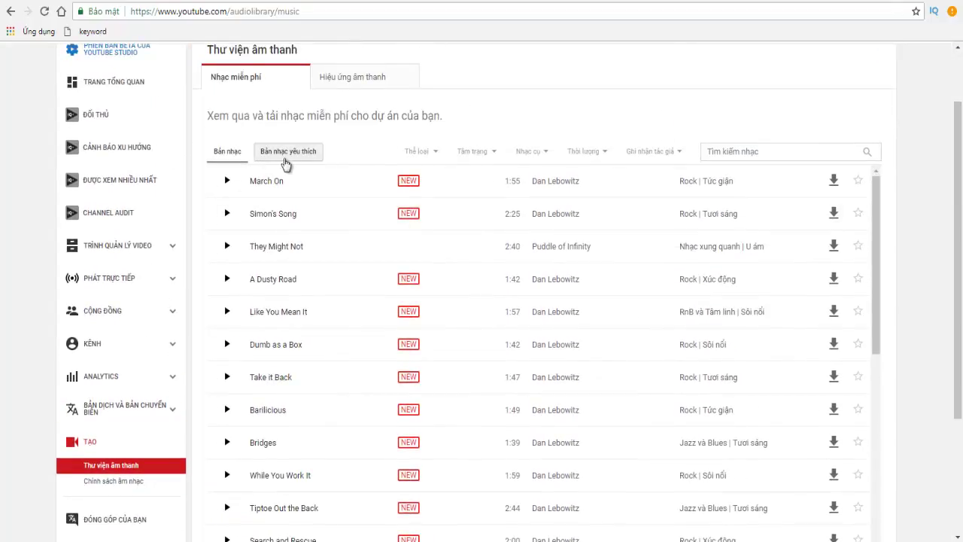
left_click(340, 78)
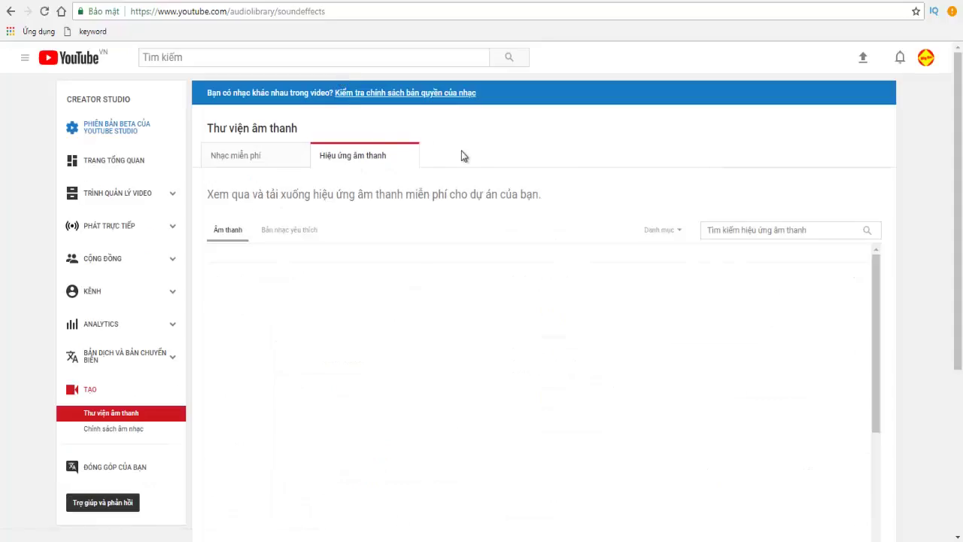
Preview the "A10 Jet Flyby fire" sound effect, stop it, and check the system volume.
mouse_move(960, 154)
left_mouse_down()
mouse_move(960, 196)
mouse_move(959, 167)
left_mouse_up()
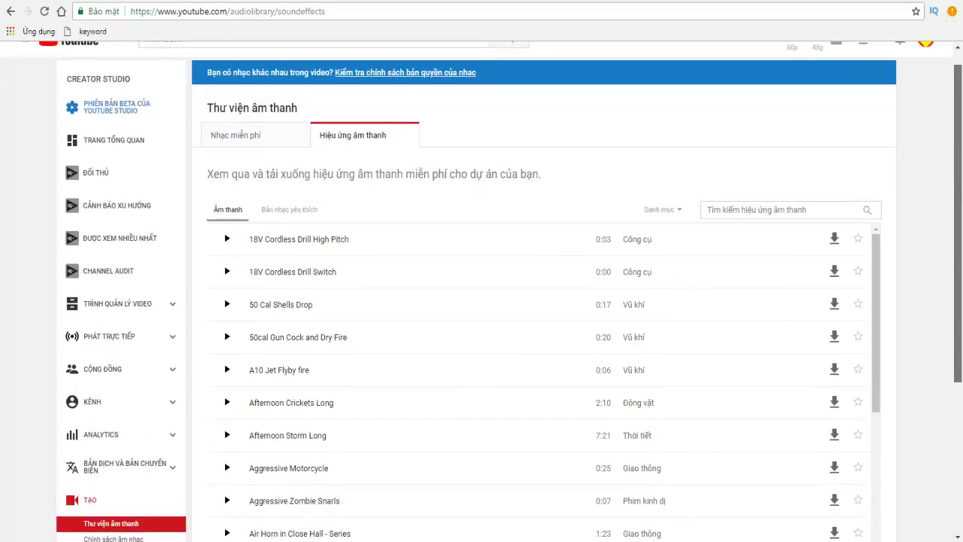
left_click(227, 370)
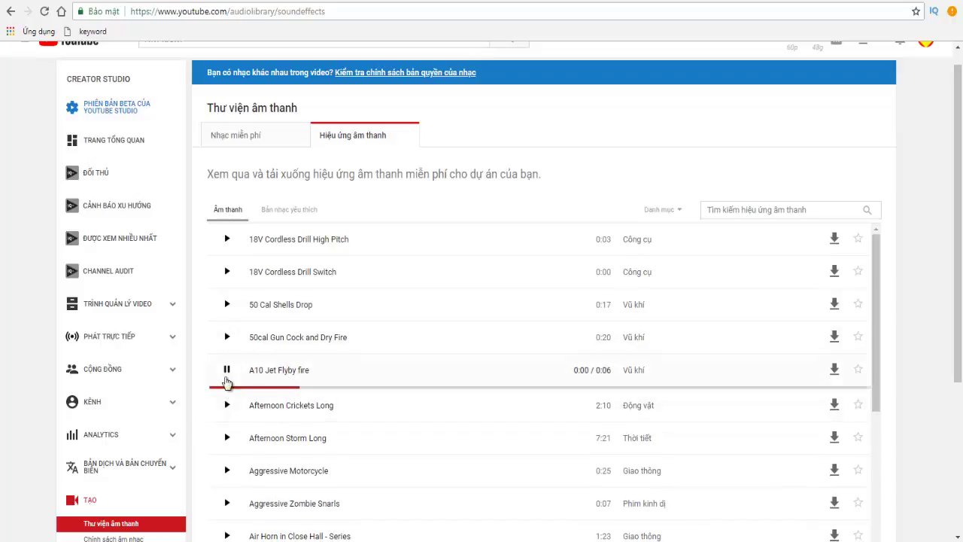
left_click(226, 370)
left_click(903, 541)
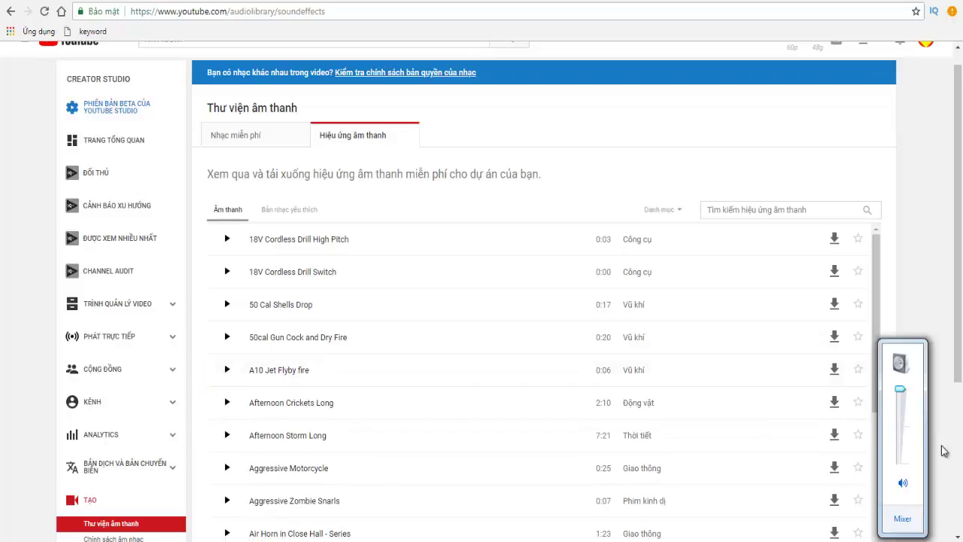
left_click(944, 290)
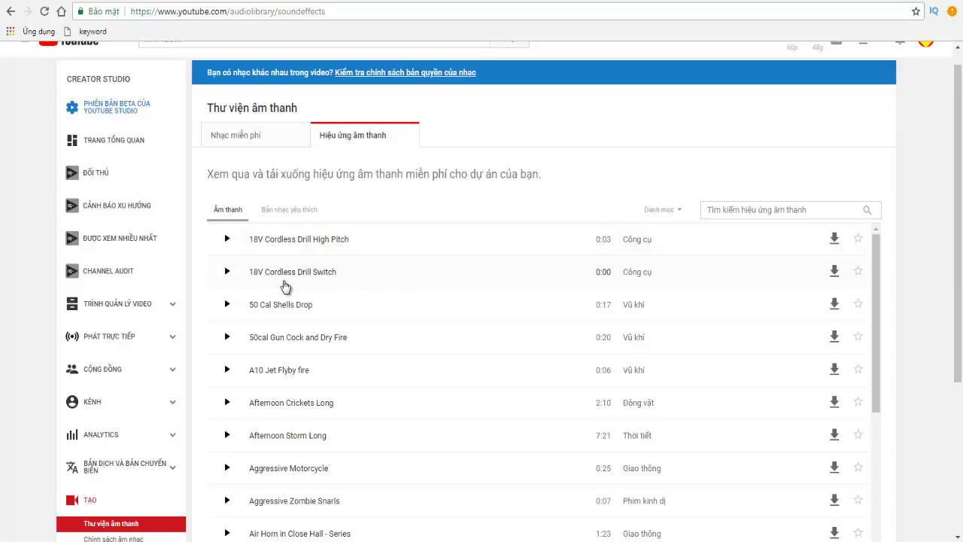
Preview the "Air Horn in Close Hall - Series" and "Aggressive Zombie Snarls" sound effects, stopping each one.
scroll(413, 358, "down", 2)
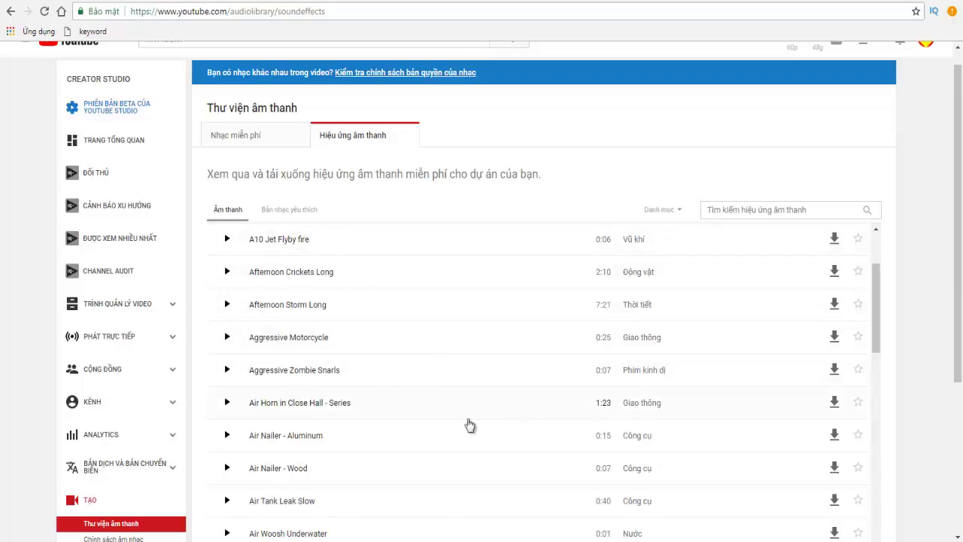
left_click(228, 404)
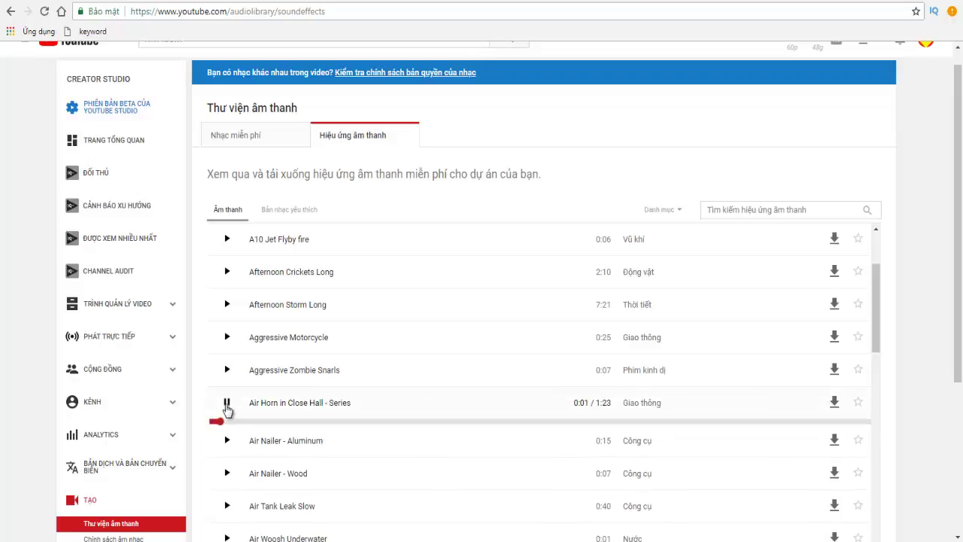
left_click(228, 405)
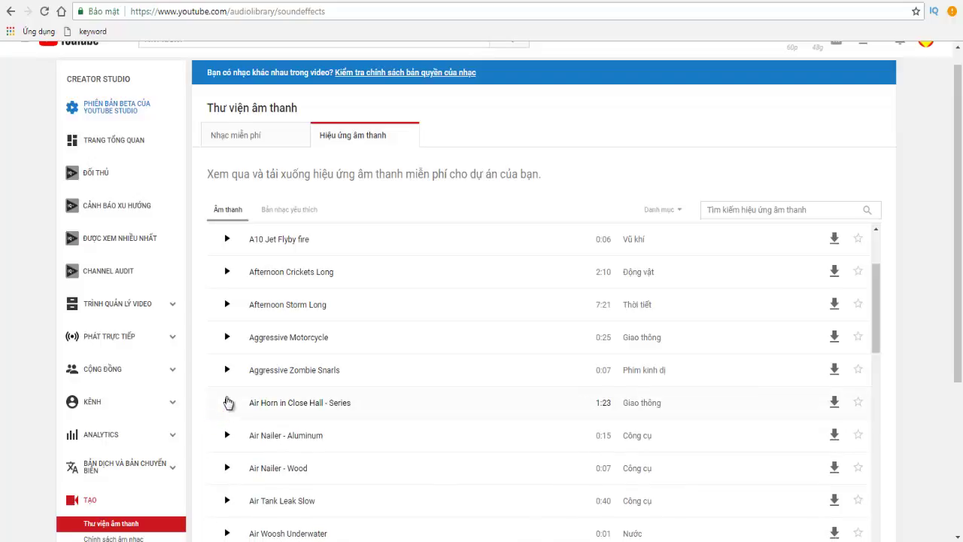
left_click(227, 369)
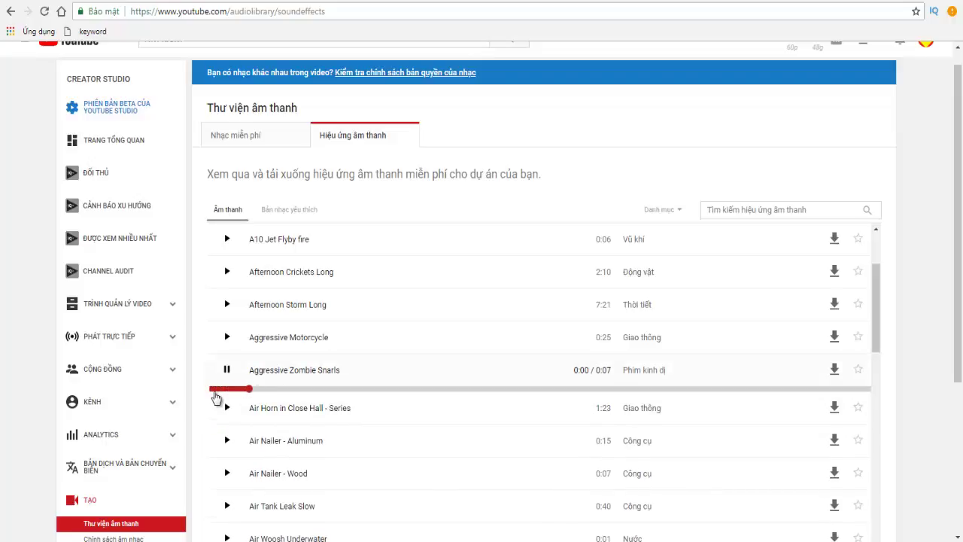
left_click(226, 369)
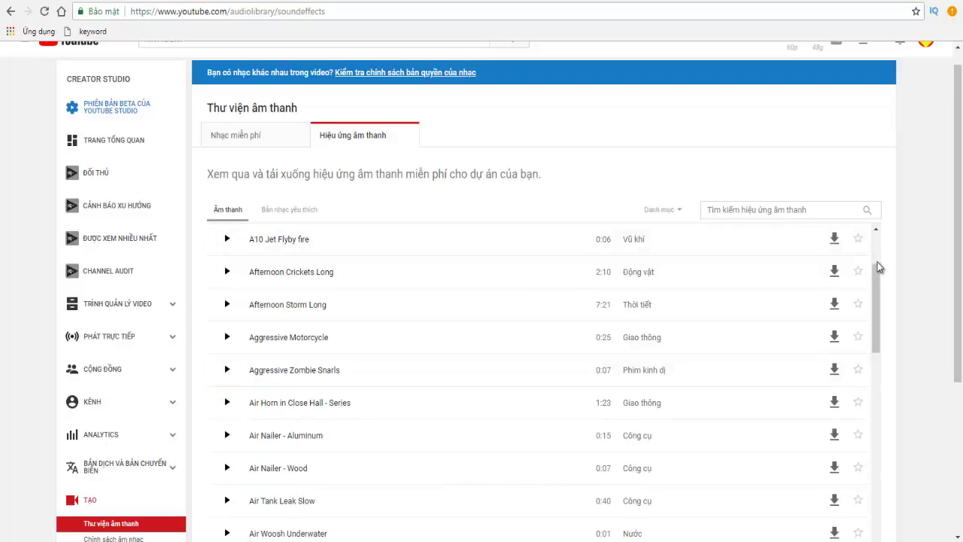
Preview the "Alarm Clock", "Alien Squawk Echo" and "Alien Song" sound effects further down the list, stopping each one.
scroll(954, 257, "down", 3)
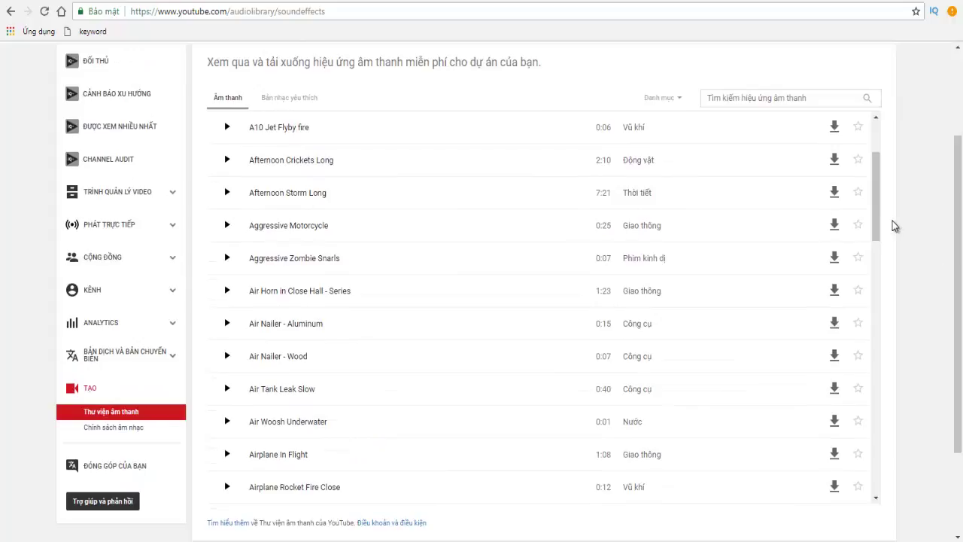
left_click_drag(875, 223, 888, 287)
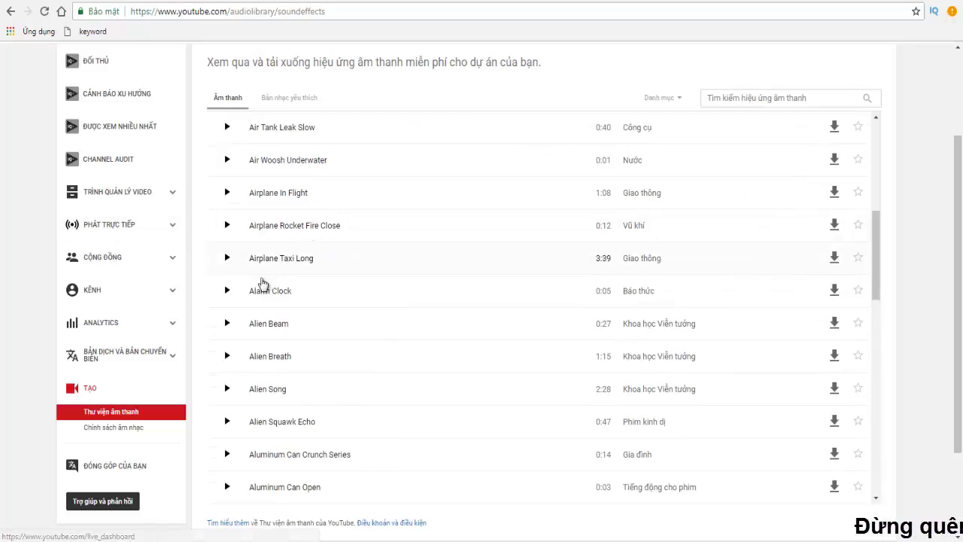
left_click(226, 292)
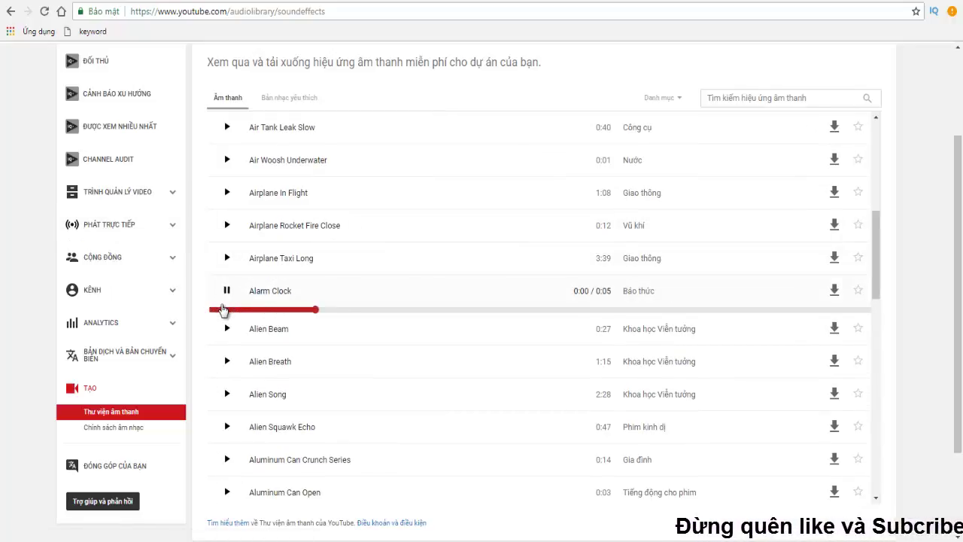
left_click(226, 292)
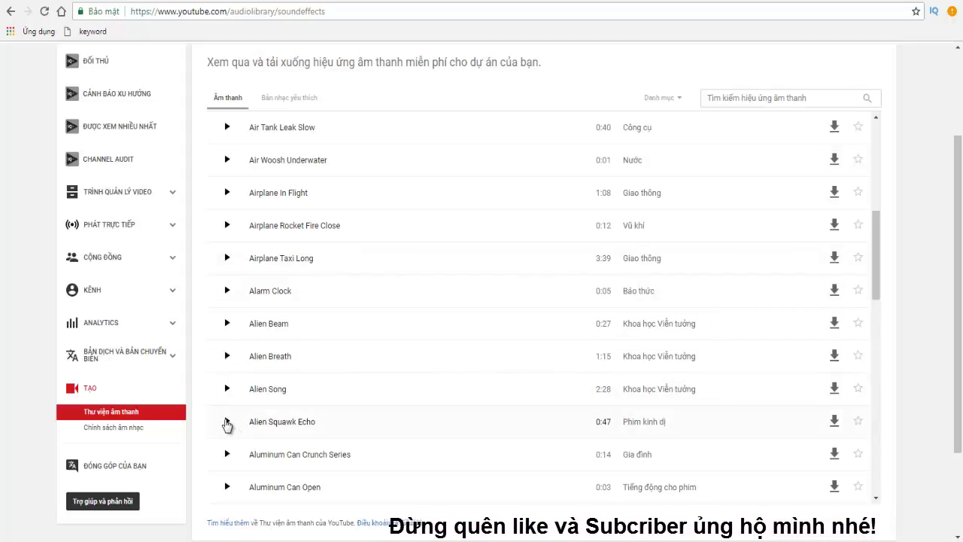
left_click(226, 422)
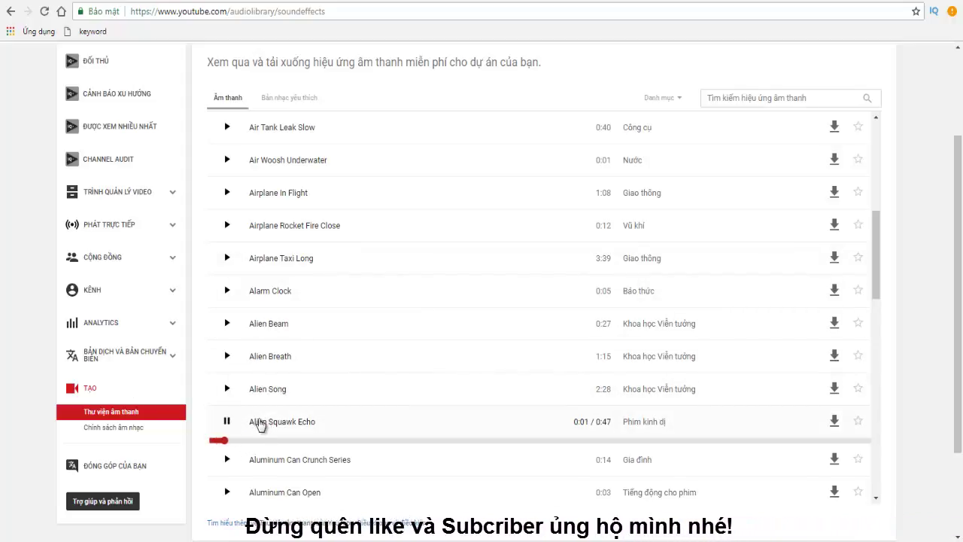
left_click(228, 422)
left_click(229, 390)
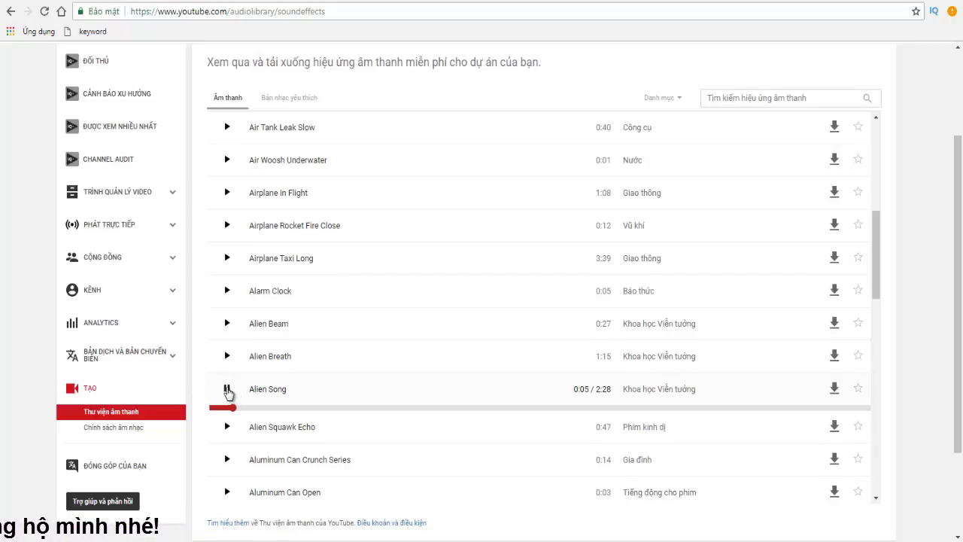
left_click(228, 391)
Preview the "18V Cordless Drill High Pitch" and "50 Cal Shells Drop" sound effects at the start of the list.
left_click_drag(876, 277, 862, 161)
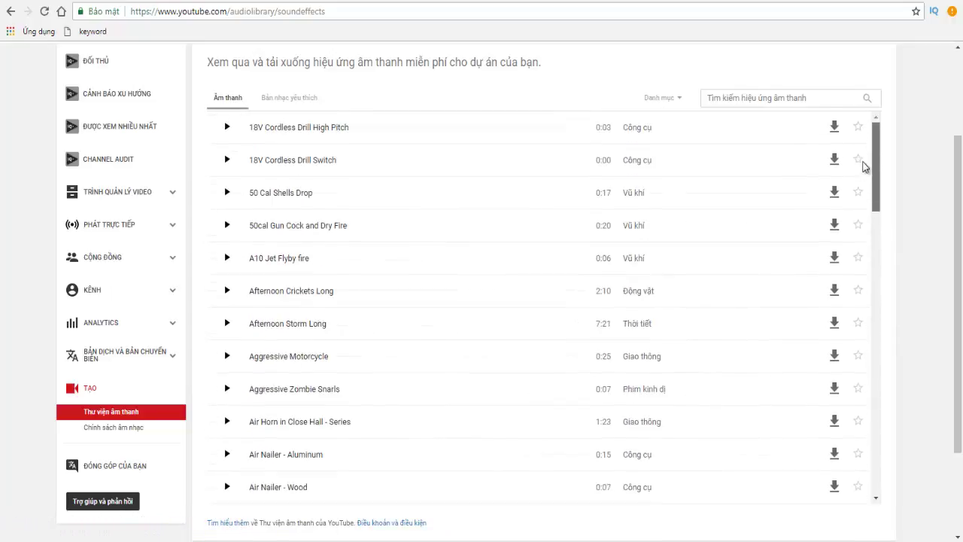
scroll(936, 279, "up", 3)
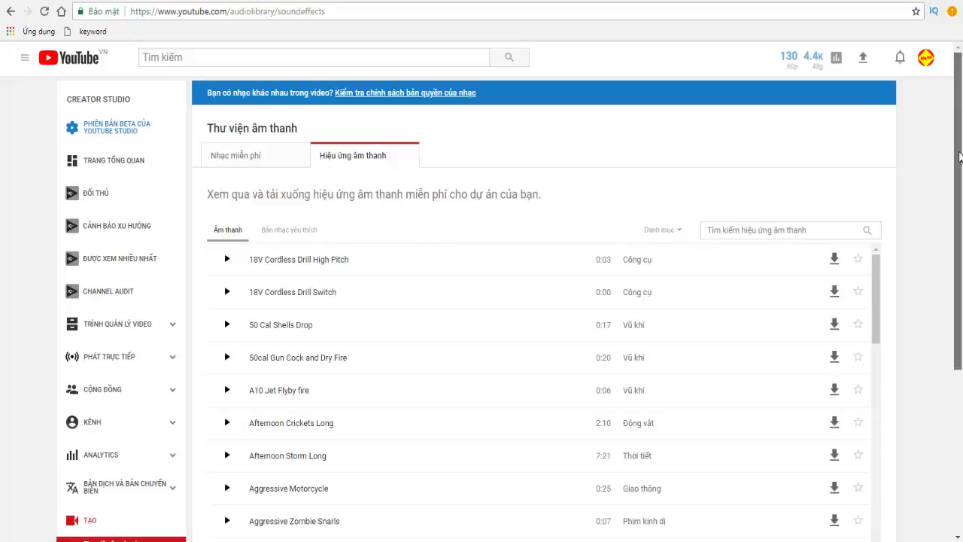
left_click(227, 261)
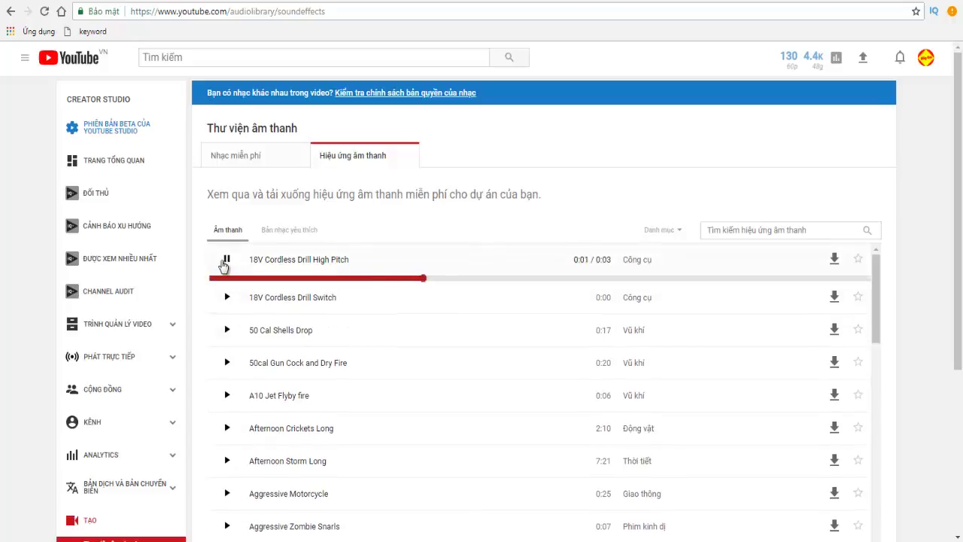
left_click(226, 262)
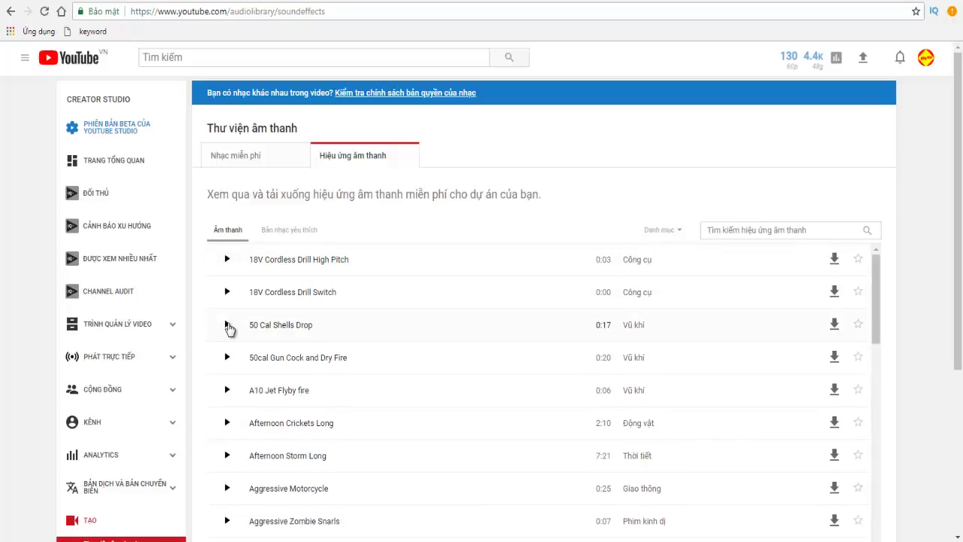
left_click(228, 326)
left_click(227, 325)
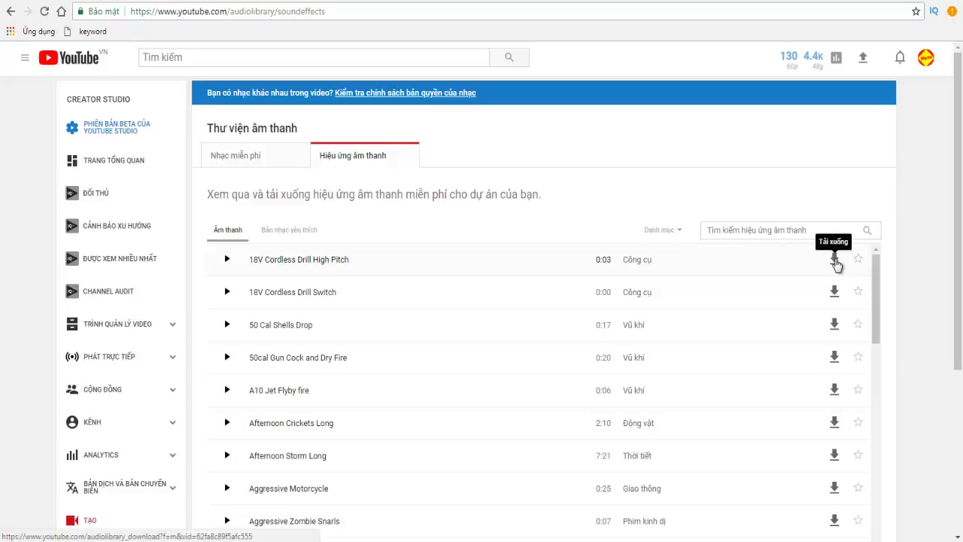
Download the "Air Nailer - Aluminum" sound effect and show the downloaded file in its folder.
left_click_drag(958, 238, 961, 317)
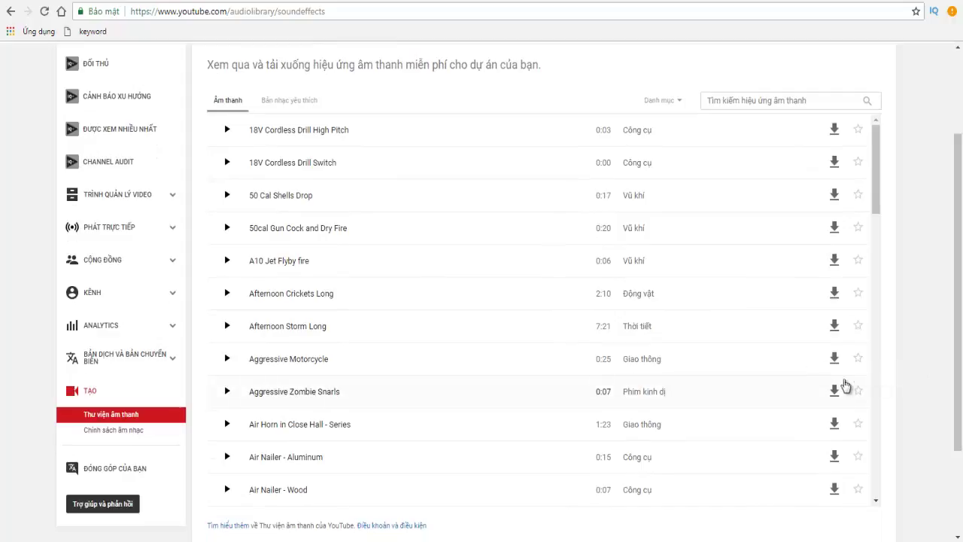
left_click(834, 455)
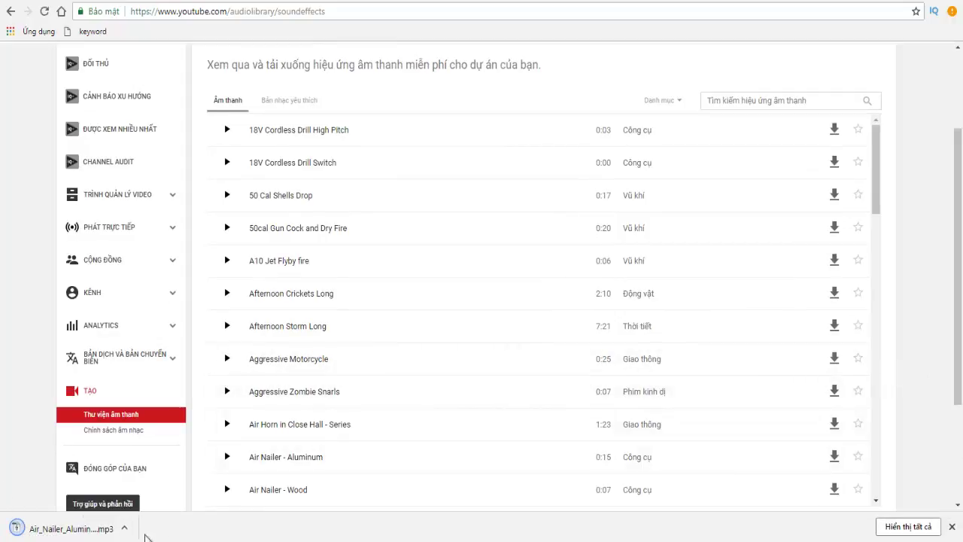
left_click(126, 529)
left_click(160, 486)
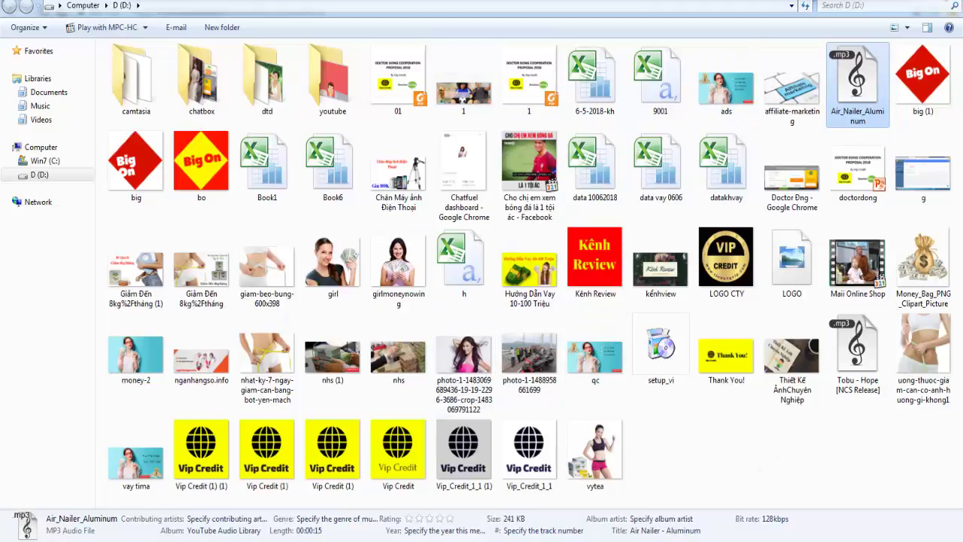
Play the downloaded Air_Nailer_Aluminum file, close the media player, and switch back to the sound effects page in the browser.
double_click(848, 98)
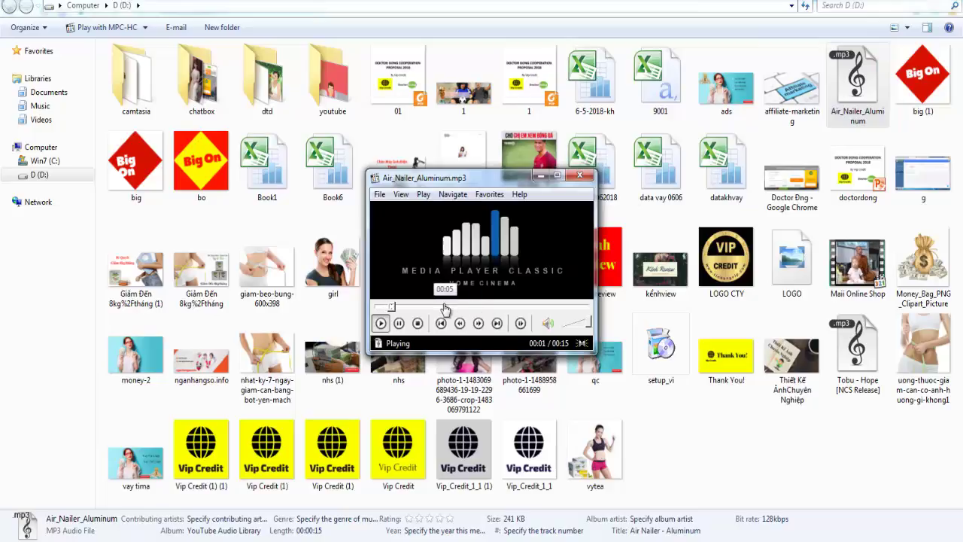
left_click(580, 175)
key("alt+Tab")
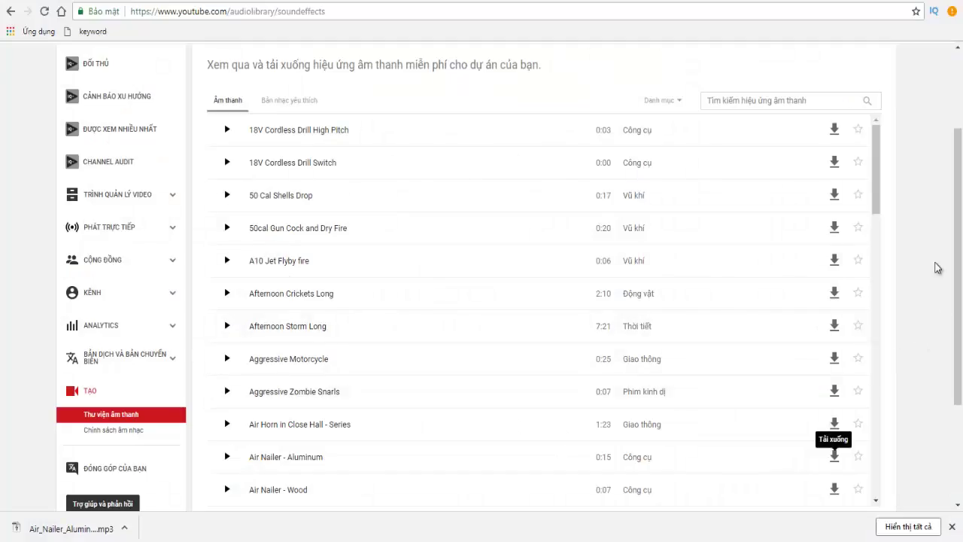
scroll(949, 256, "down", 2)
scroll(961, 221, "up", 2)
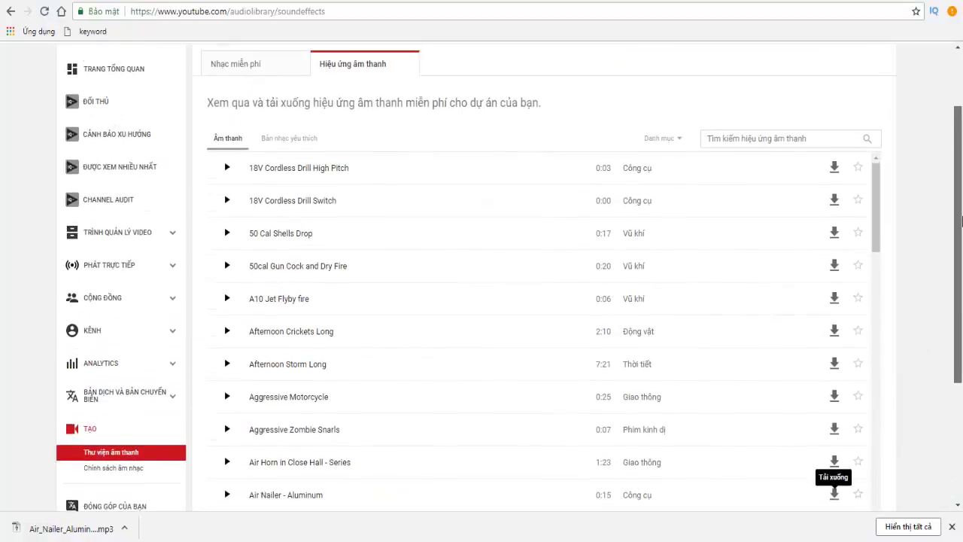
scroll(878, 210, "down", 2)
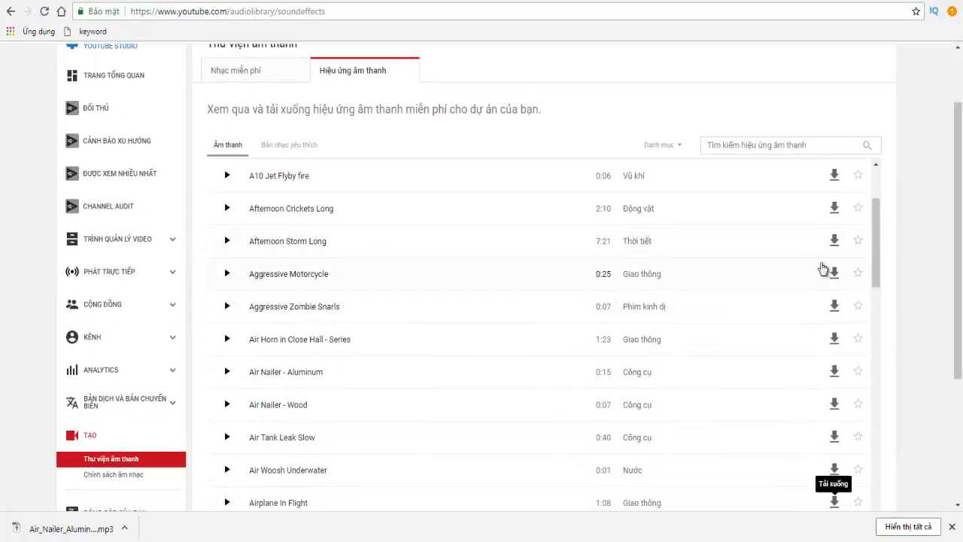
Save the "Aggressive Motorcycle" sound effect as an MP3 file in the youtube folder on drive D.
right_click(834, 275)
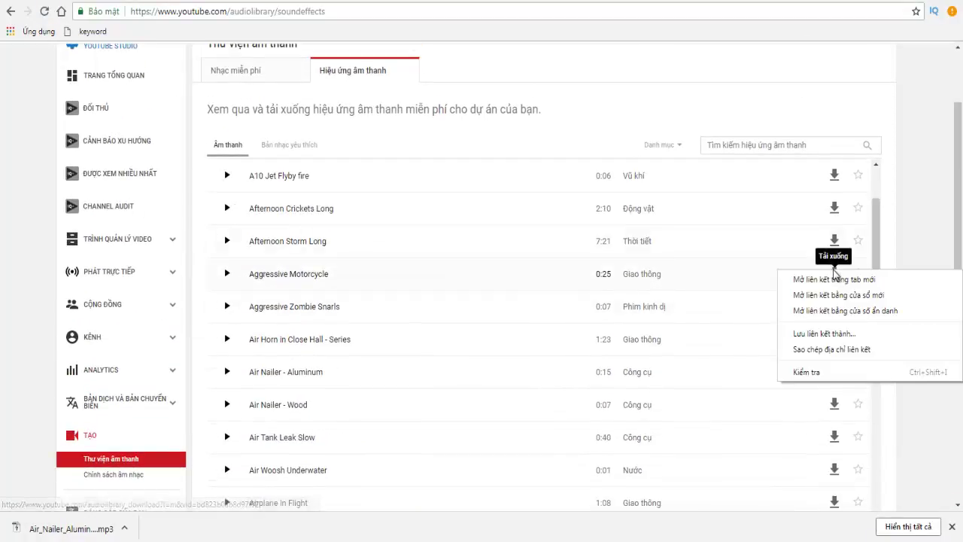
left_click(832, 336)
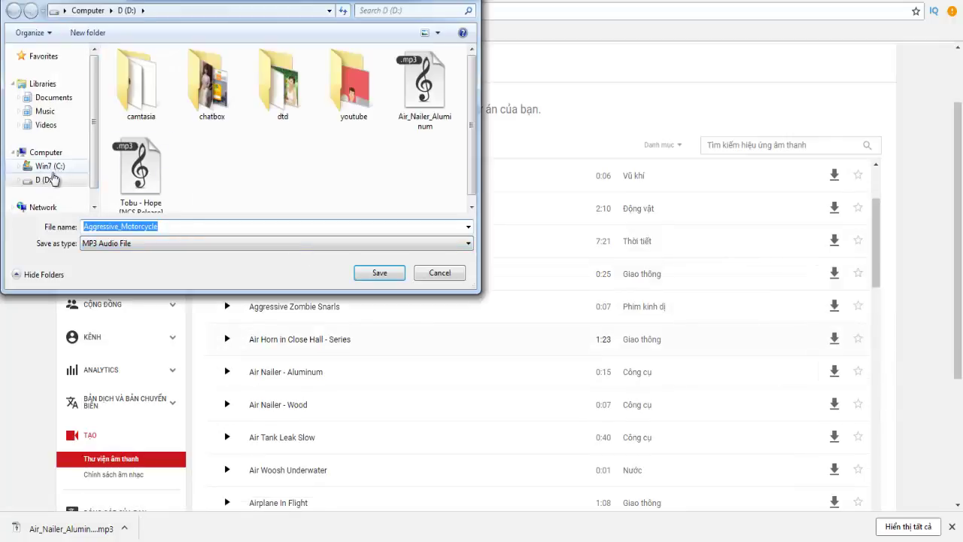
left_click(54, 181)
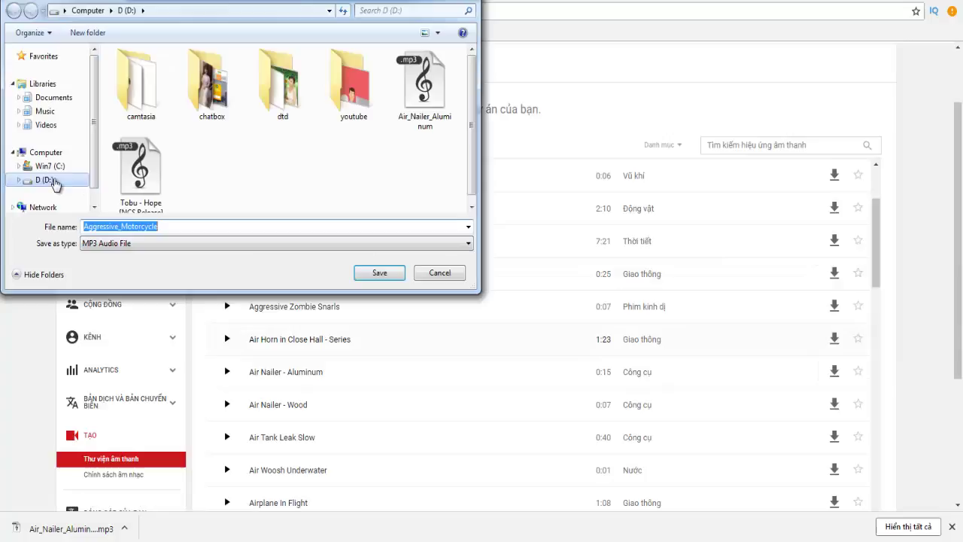
double_click(352, 83)
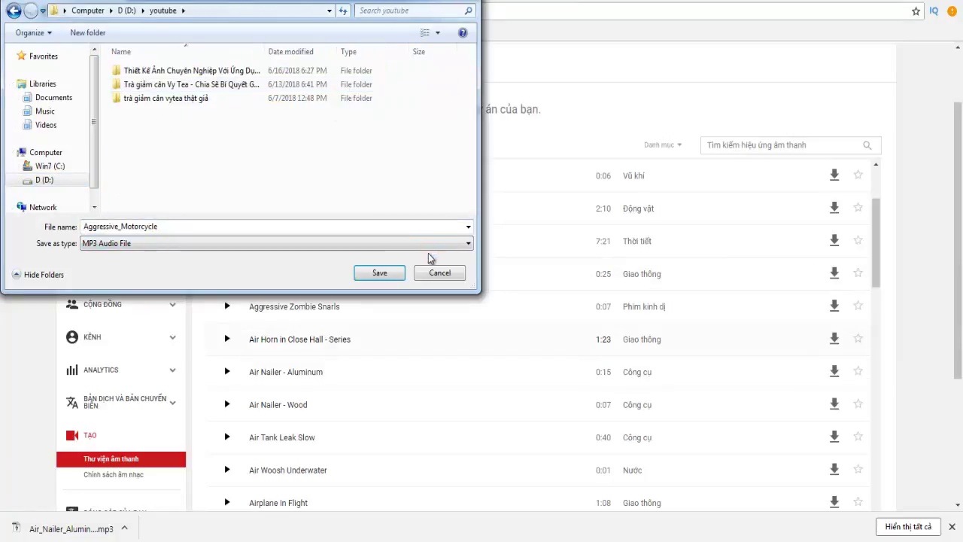
left_click(380, 274)
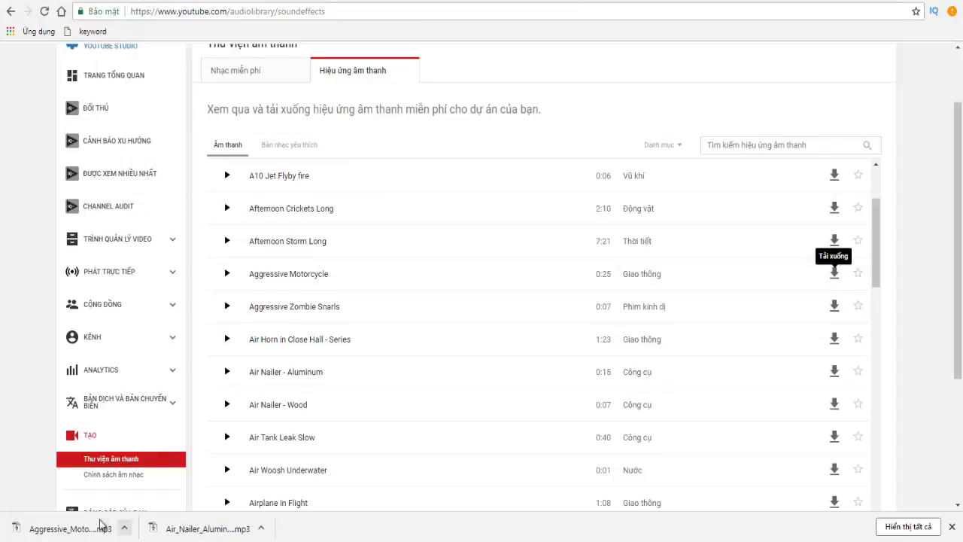
Play the downloaded Aggressive_Motorcycle file from its folder, close the media player, and switch back to the sound effects page in the browser.
left_click(125, 529)
left_click(144, 485)
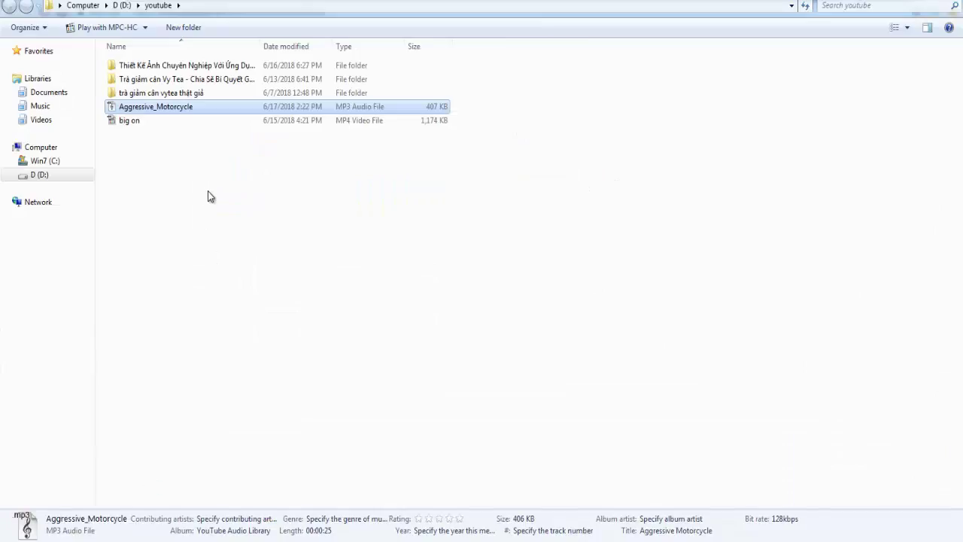
left_click(181, 229)
double_click(157, 111)
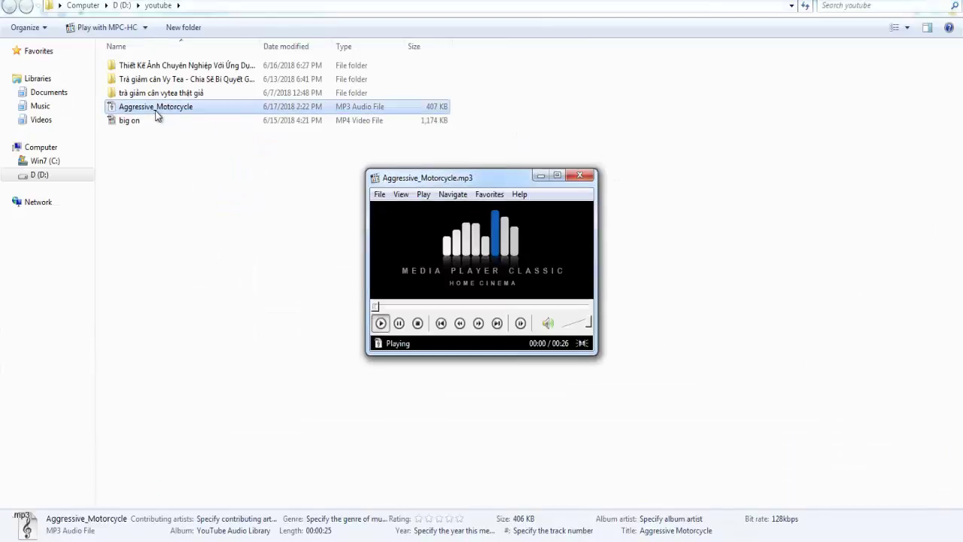
left_click(580, 177)
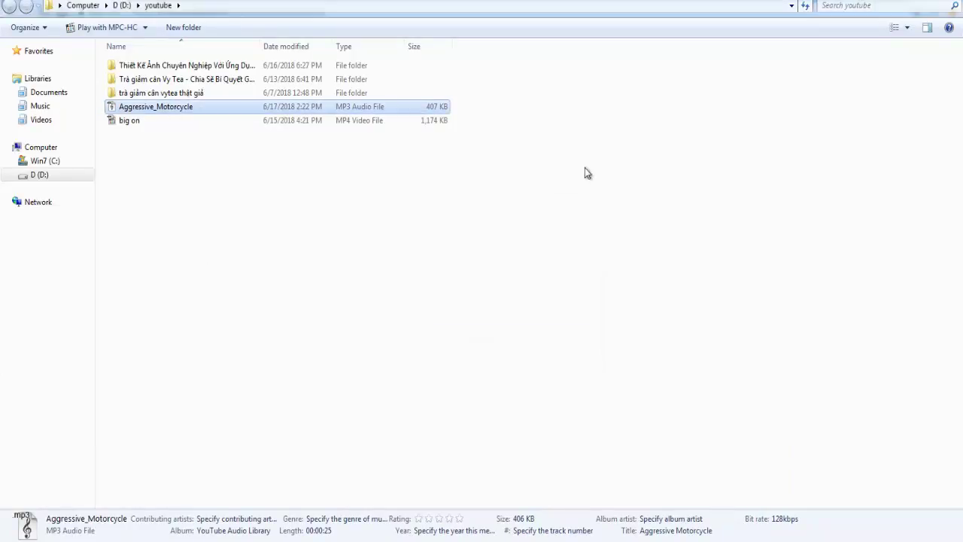
key("alt+Tab")
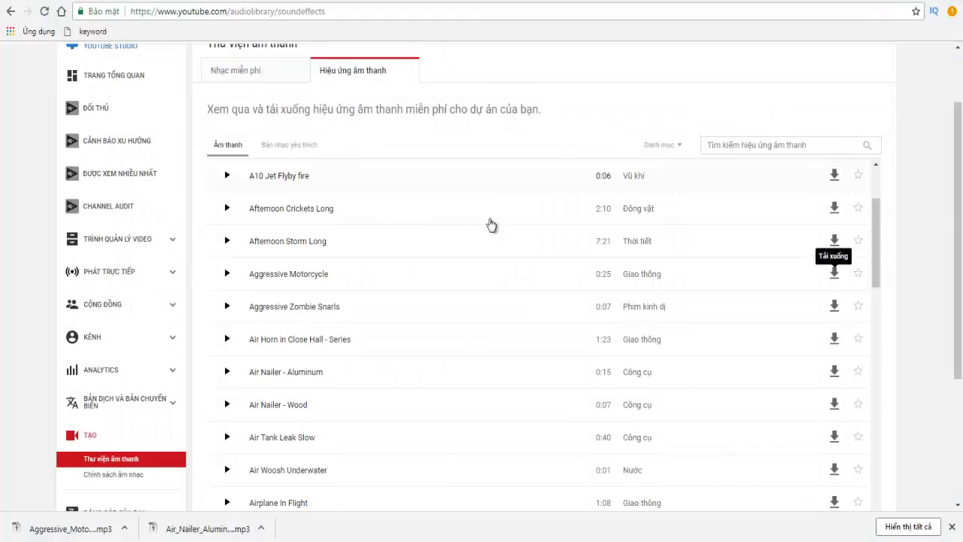
Preview the "Babies Coo", "Babies Cry" and "Baby Cry Cough" sound effects further down the list.
left_click_drag(960, 210, 961, 191)
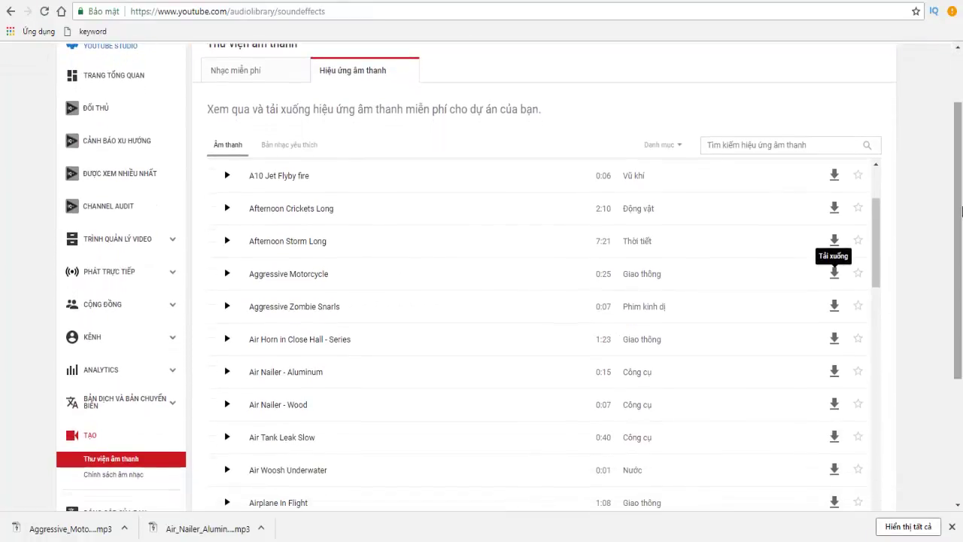
left_click_drag(875, 251, 864, 448)
scroll(861, 457, "down", 1)
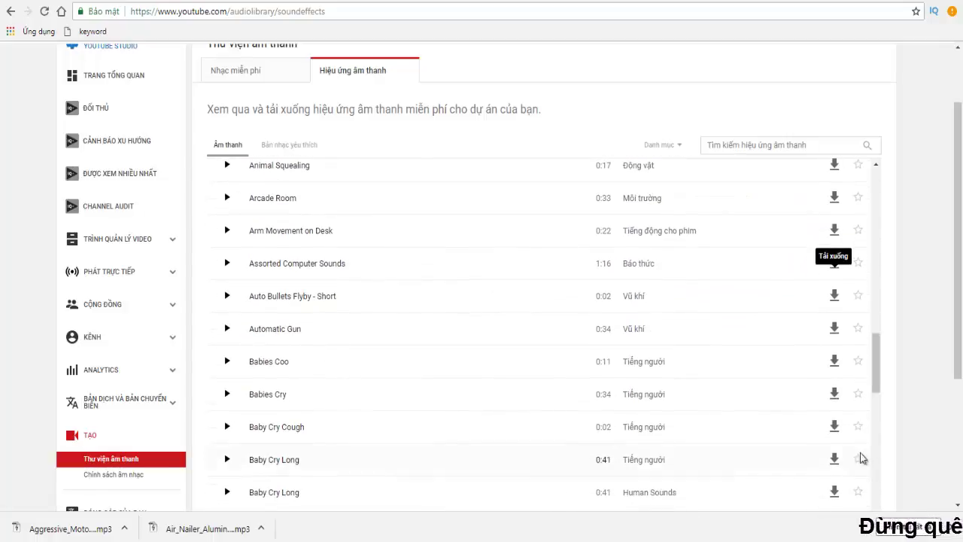
left_click(229, 364)
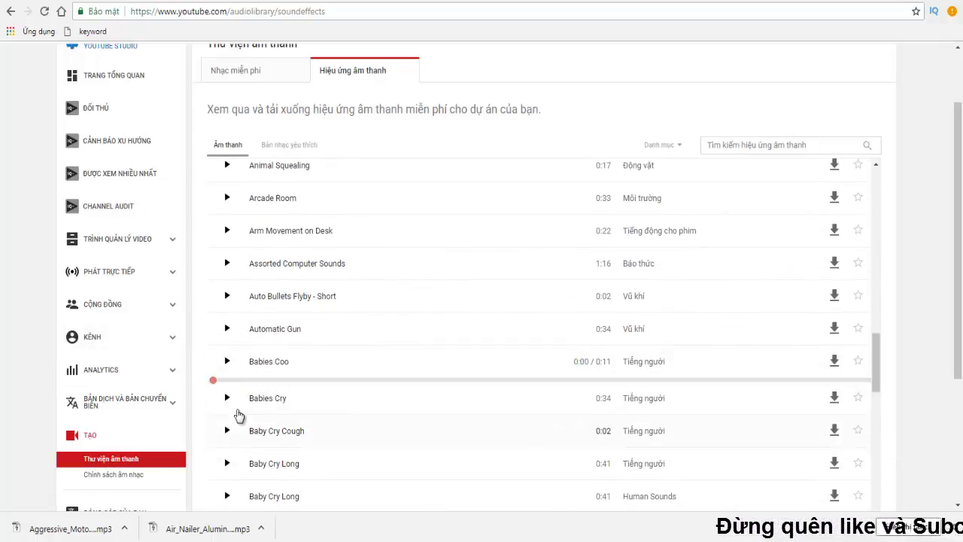
left_click(228, 365)
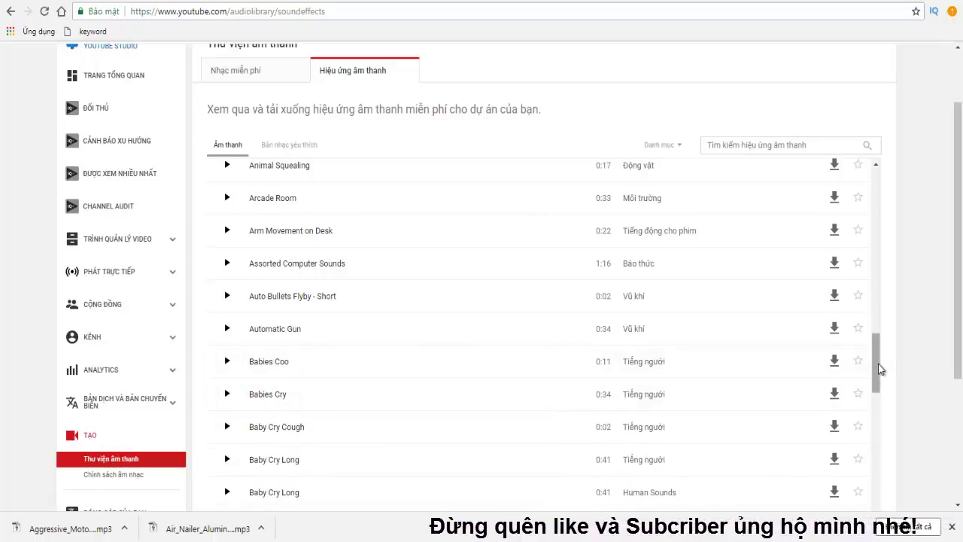
left_click_drag(878, 363, 882, 378)
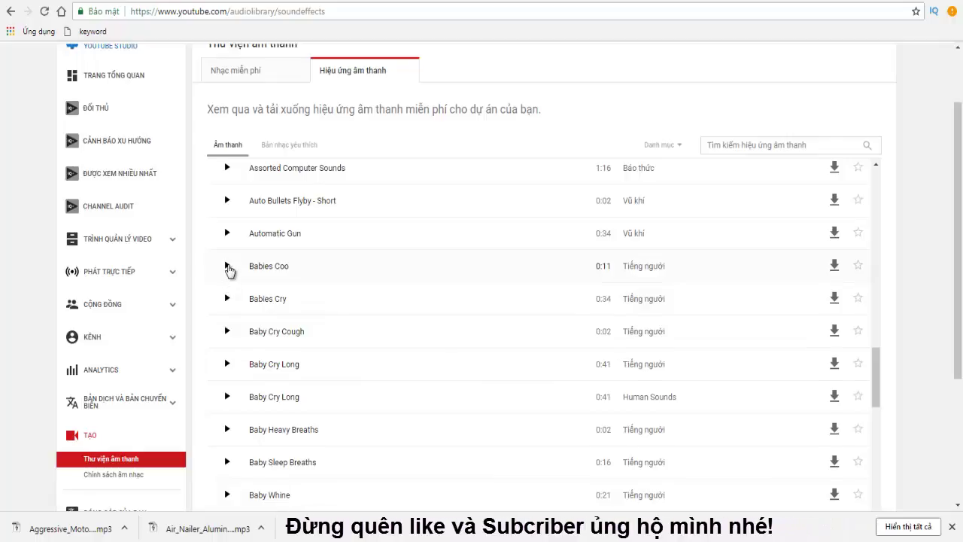
left_click(228, 268)
left_click(228, 269)
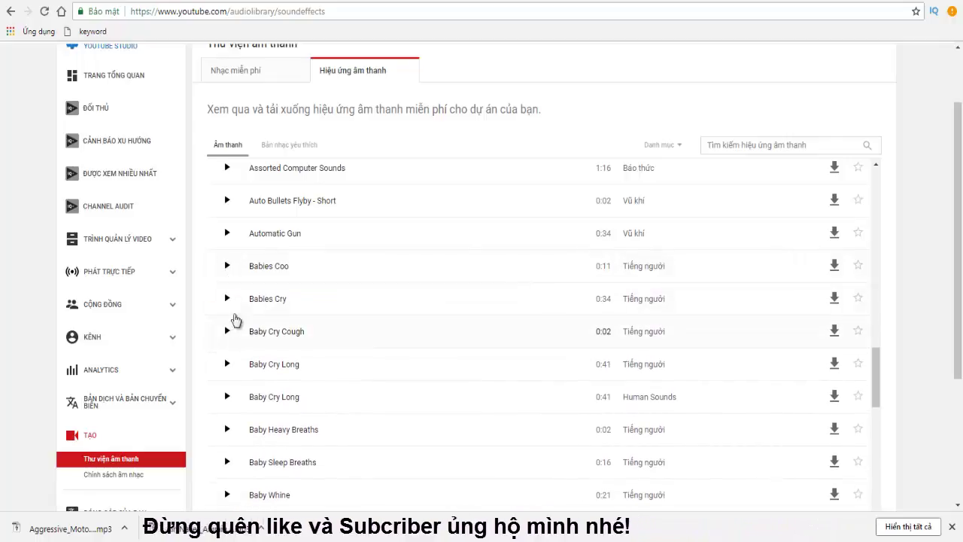
left_click(228, 300)
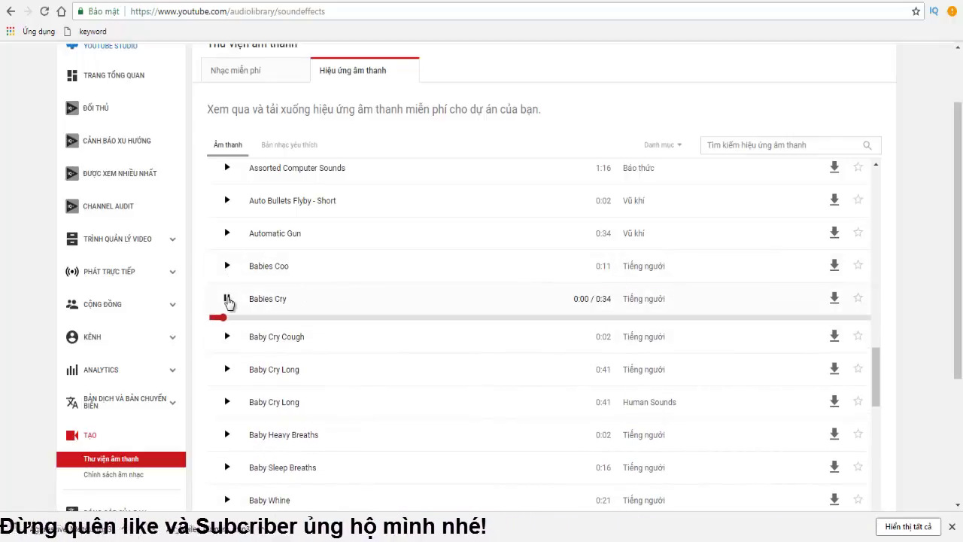
left_click(228, 301)
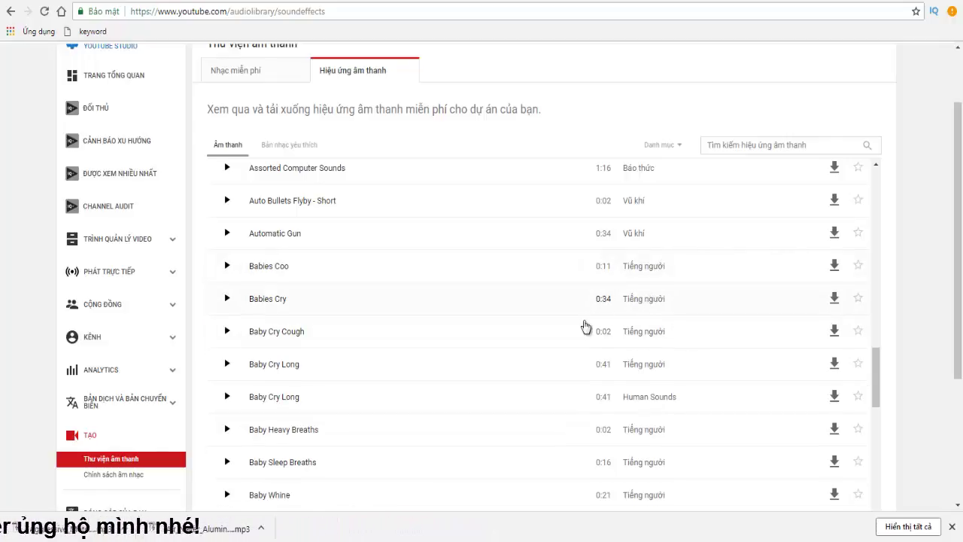
left_click(228, 336)
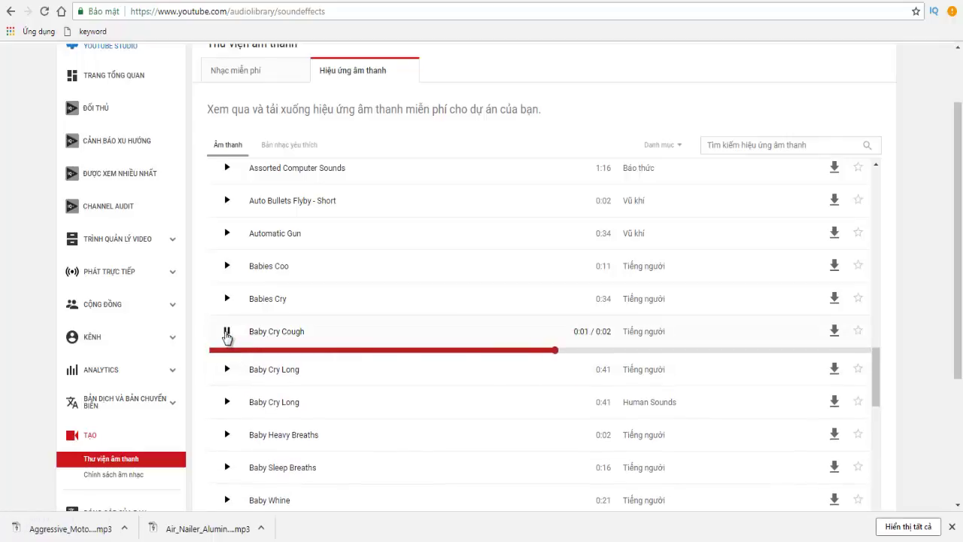
Preview the "Bare Feet Scuff Wood" and "Barnyard with Animals" sound effects, stopping each one.
scroll(617, 278, "down", 2)
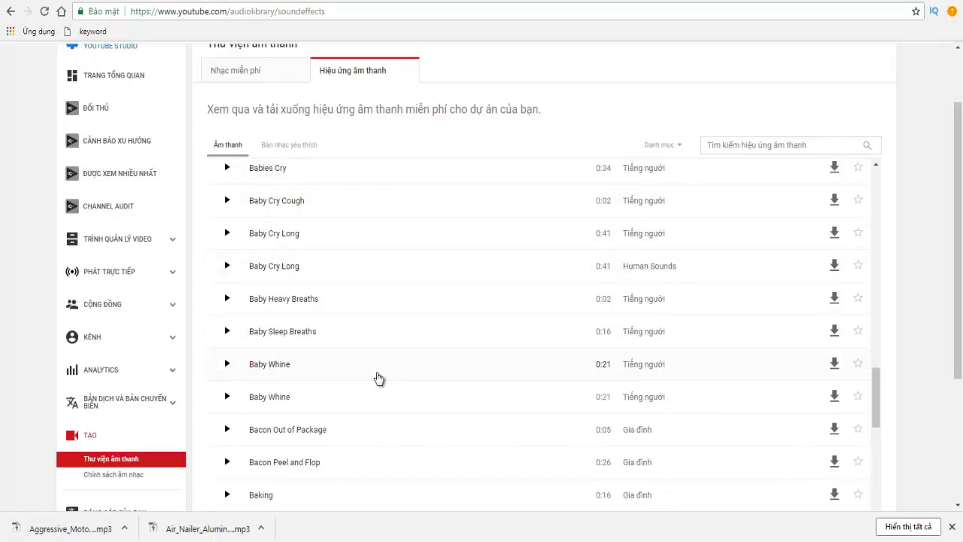
scroll(376, 379, "down", 4)
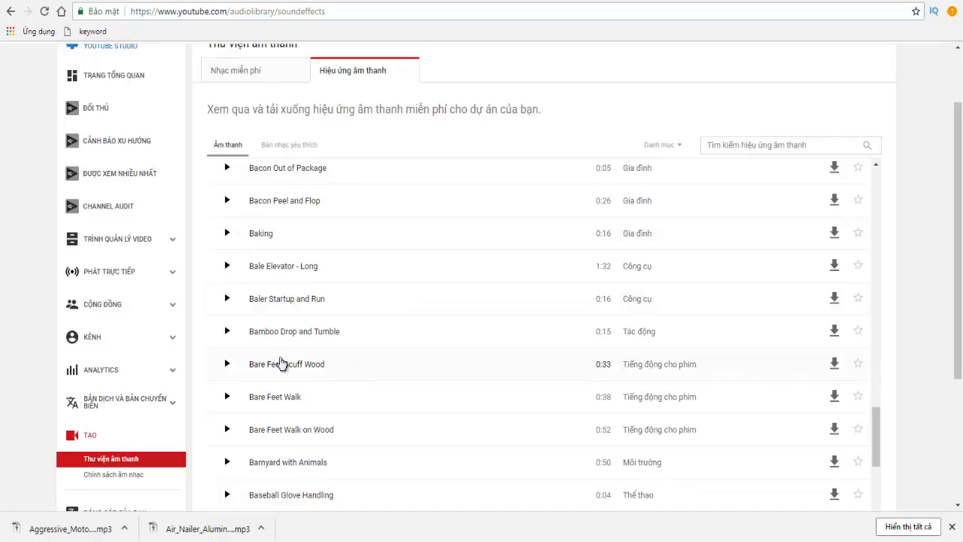
left_click(227, 370)
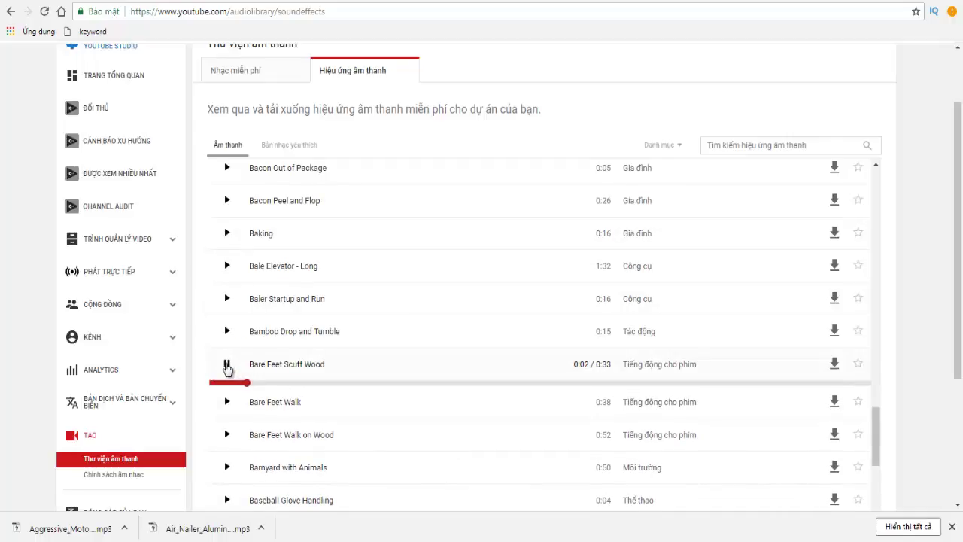
left_click(226, 367)
left_click(227, 462)
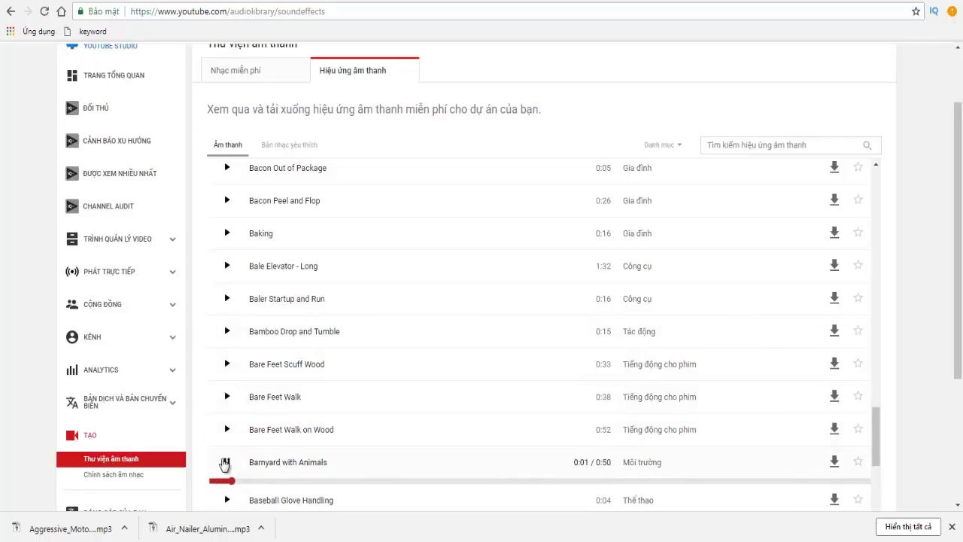
left_click(226, 462)
Preview the "Baseball into Glove" sound effect in the sports category and stop it.
scroll(516, 325, "down", 3)
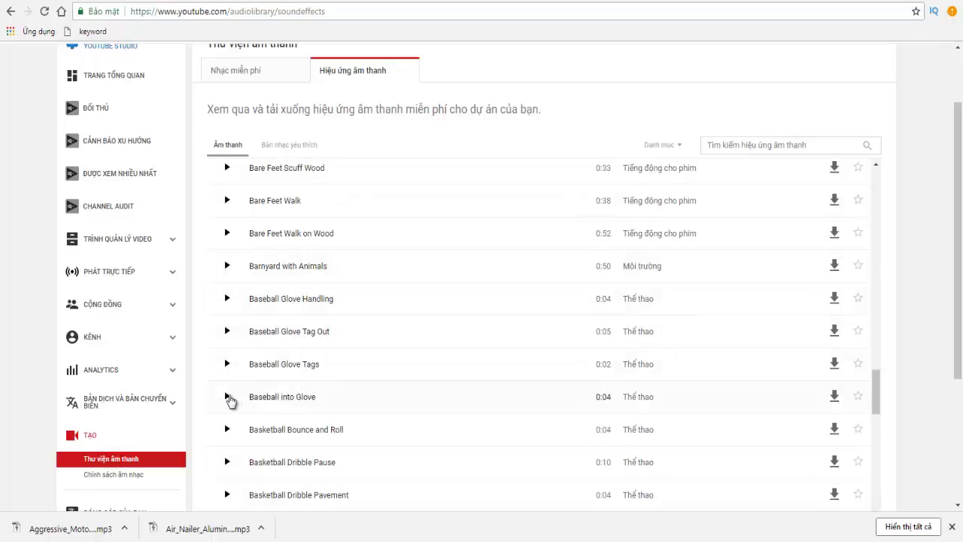
left_click(226, 398)
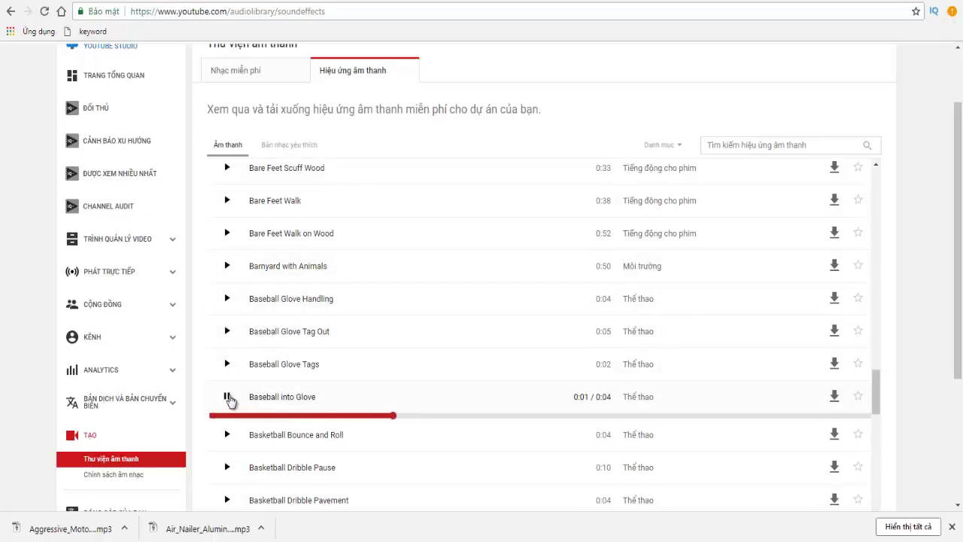
left_click(228, 398)
Preview the "Bowling" and "Bowling Alley Arcade" sound effects further down the list, stopping each one.
scroll(517, 321, "down", 7)
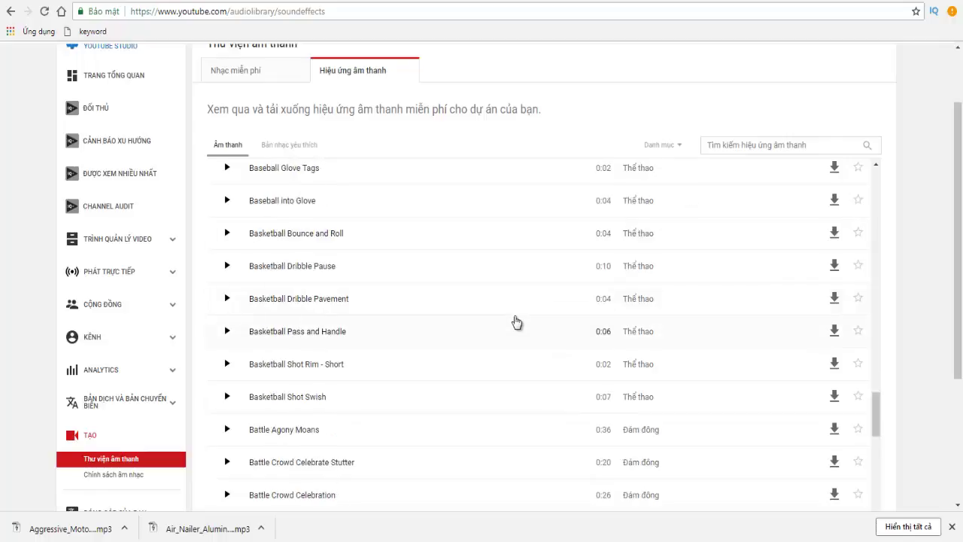
scroll(514, 324, "down", 10)
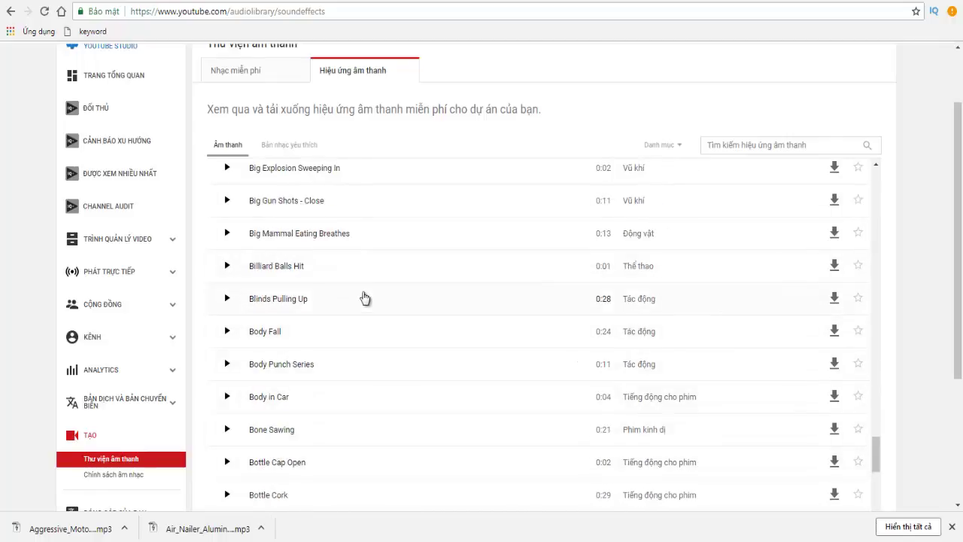
scroll(407, 292, "down", 5)
scroll(399, 290, "down", 1)
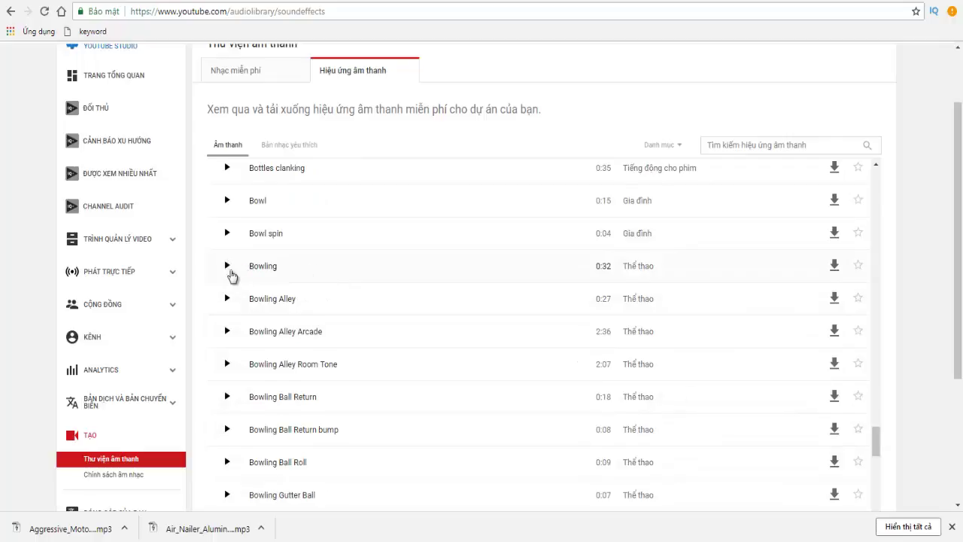
left_click(227, 267)
left_click(226, 268)
left_click(226, 336)
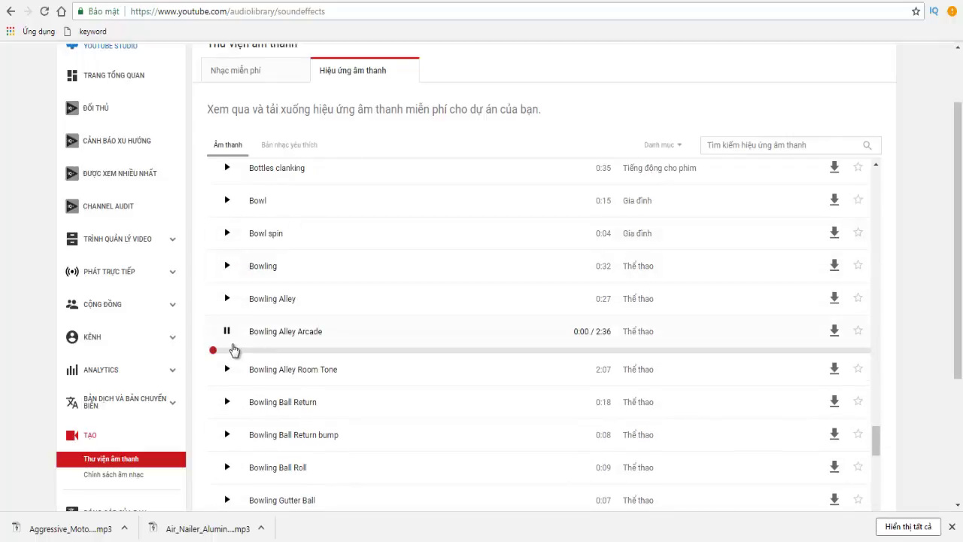
left_click(227, 332)
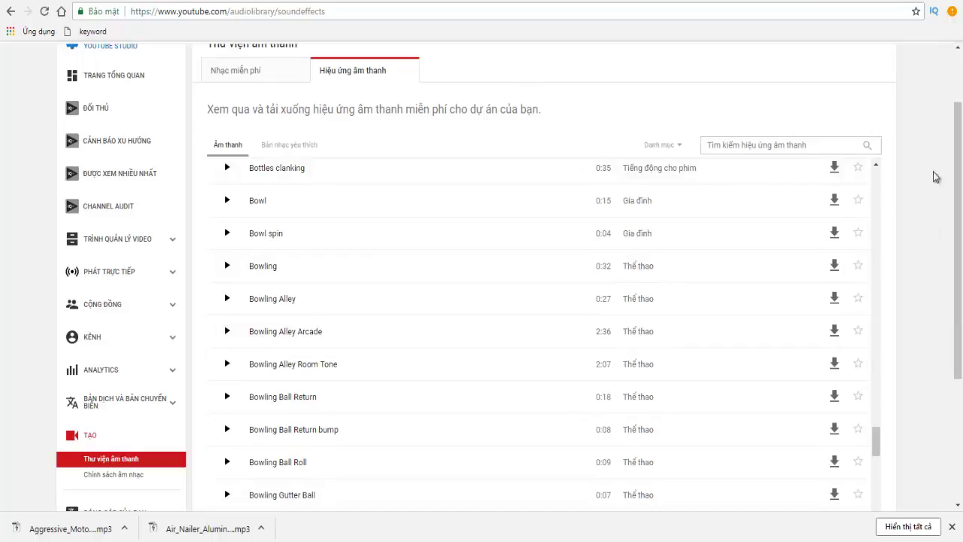
Switch to the free music library (Nhạc miễn phí) and check its favourite tracks before returning to the full track list.
scroll(572, 165, "up", 2)
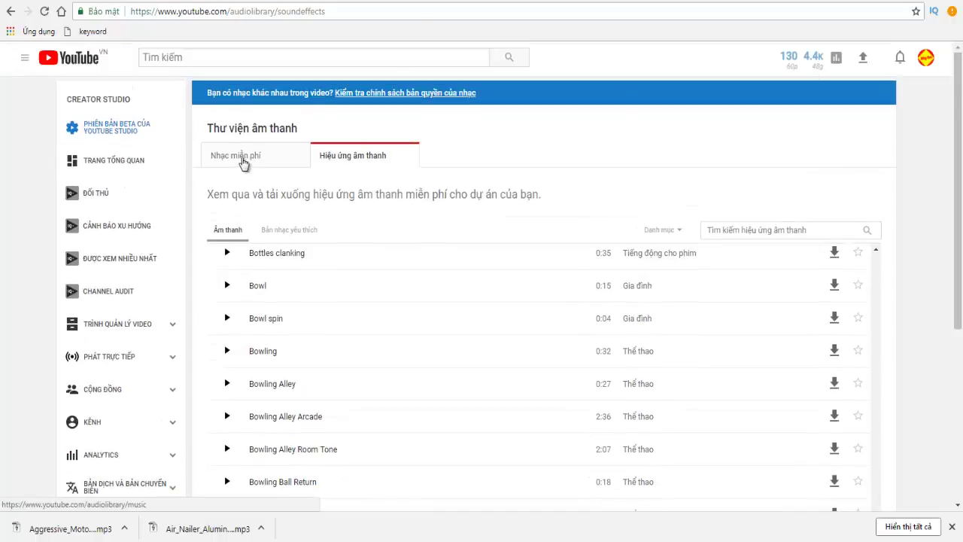
left_click(285, 165)
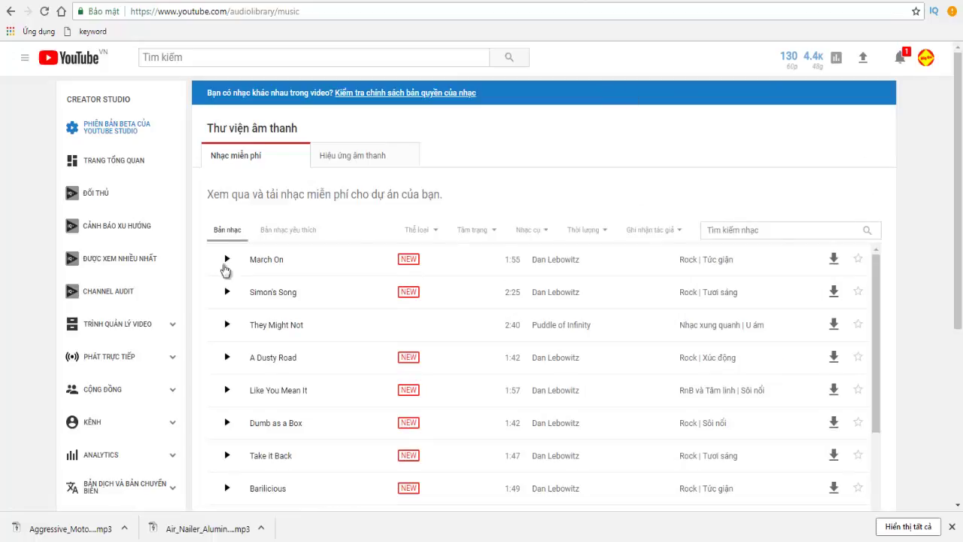
left_click(299, 232)
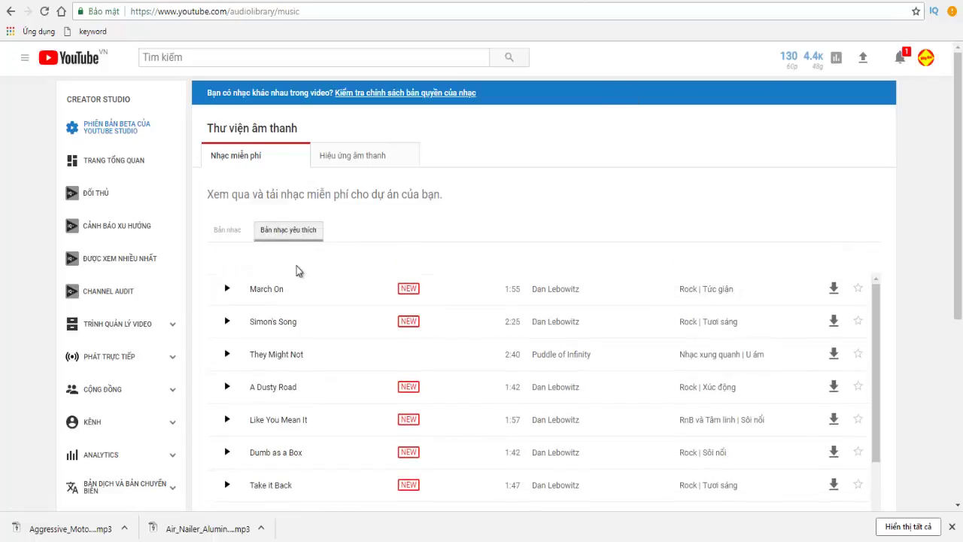
left_click(227, 230)
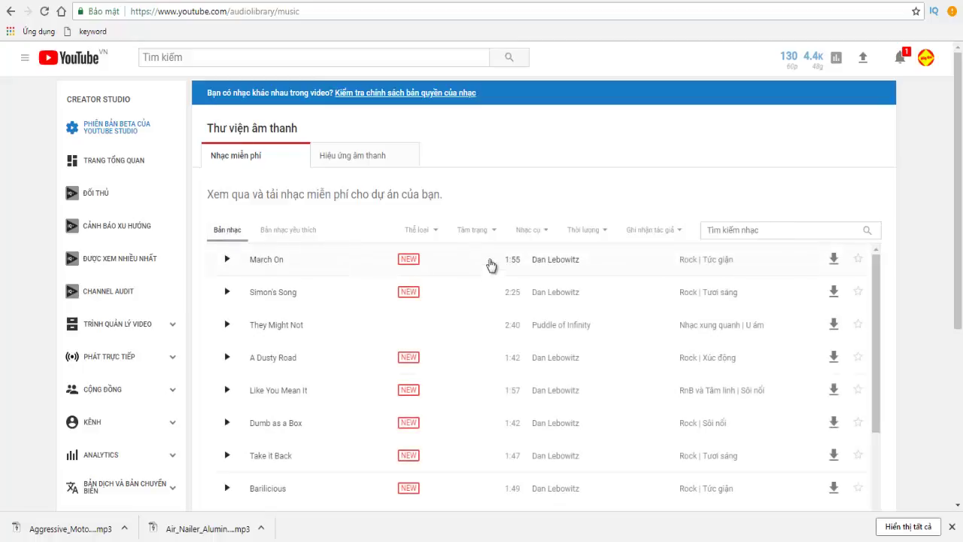
Check the genre filter (Thể loại) options, and filter the free music by the mood Tươi sáng.
left_click(420, 231)
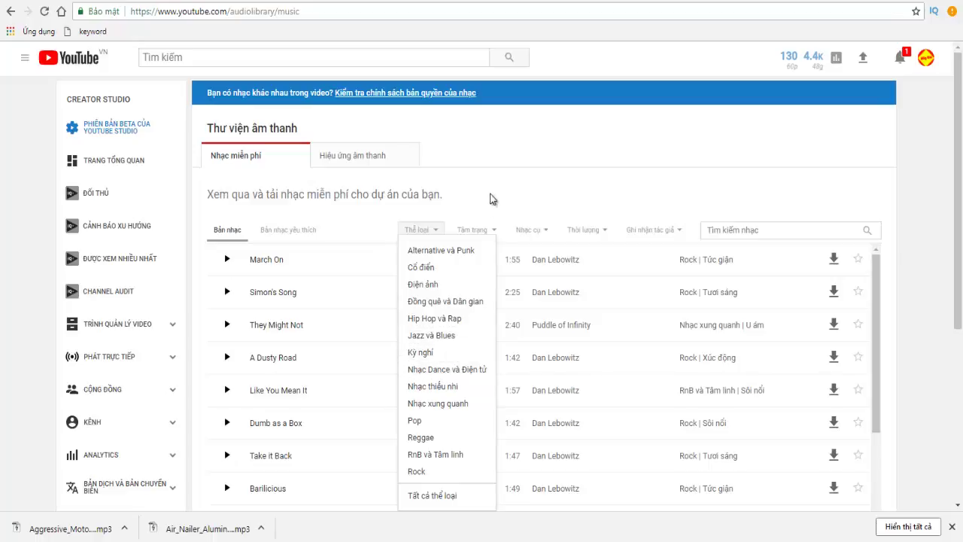
left_click(482, 234)
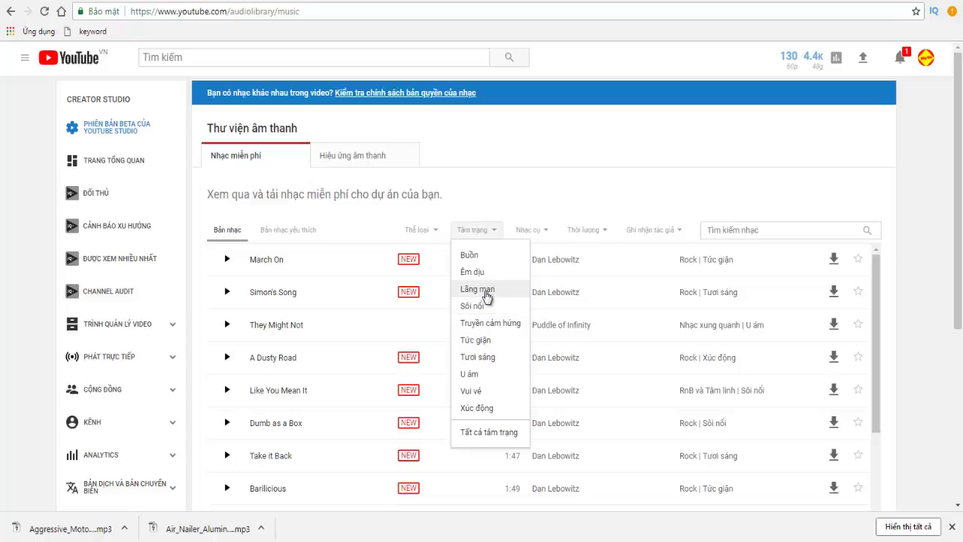
left_click(489, 358)
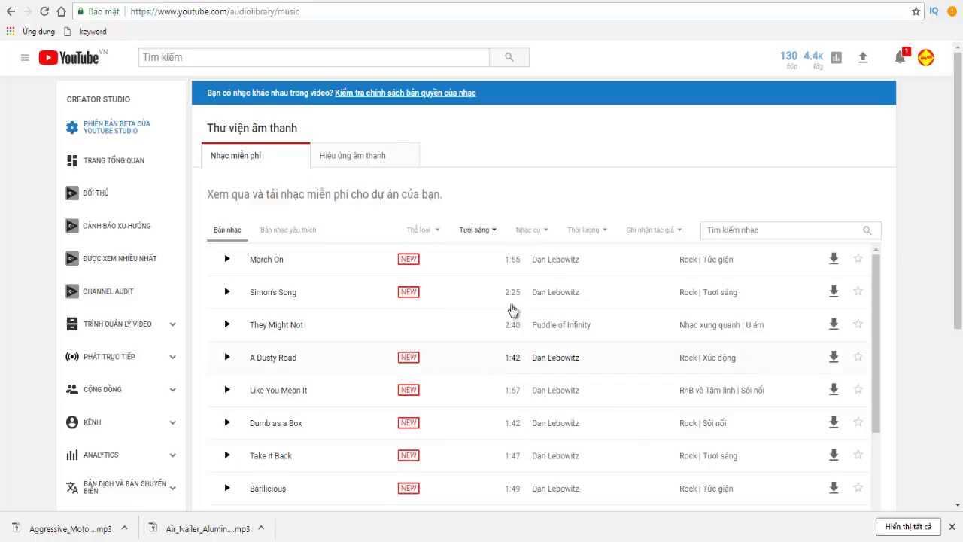
Look through the instrument, duration and attribution filter options, and try the music search with the text "gdgfgjkj" before clearing it.
left_click(532, 232)
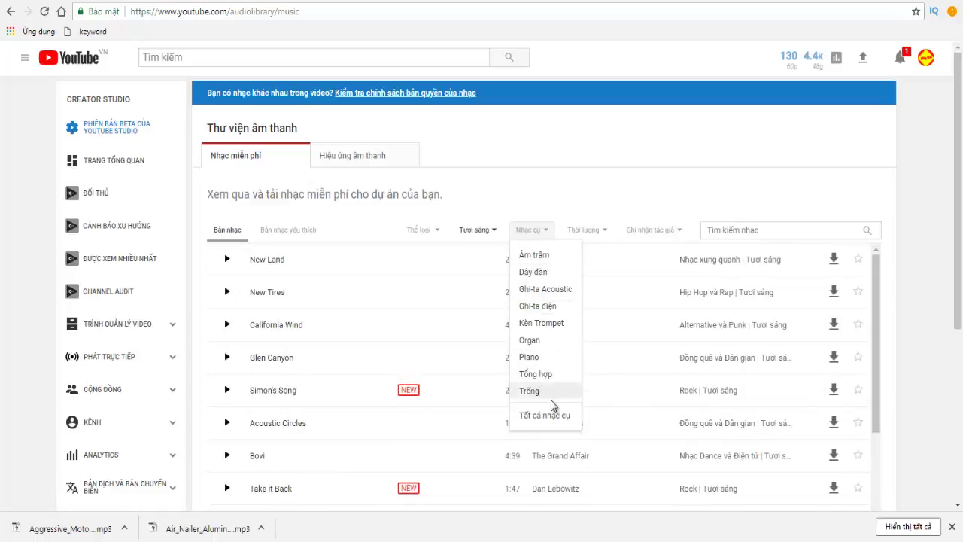
left_click(588, 232)
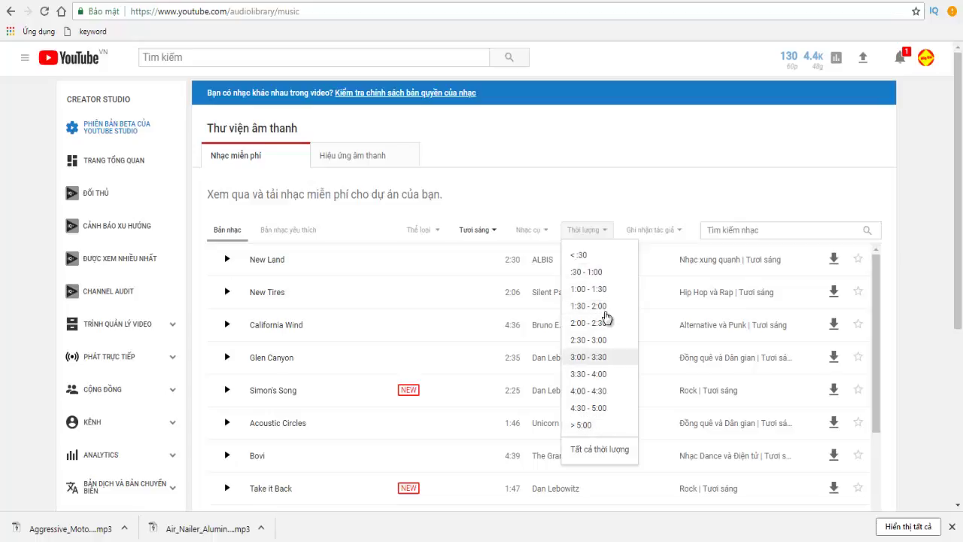
left_click(625, 188)
left_click(651, 233)
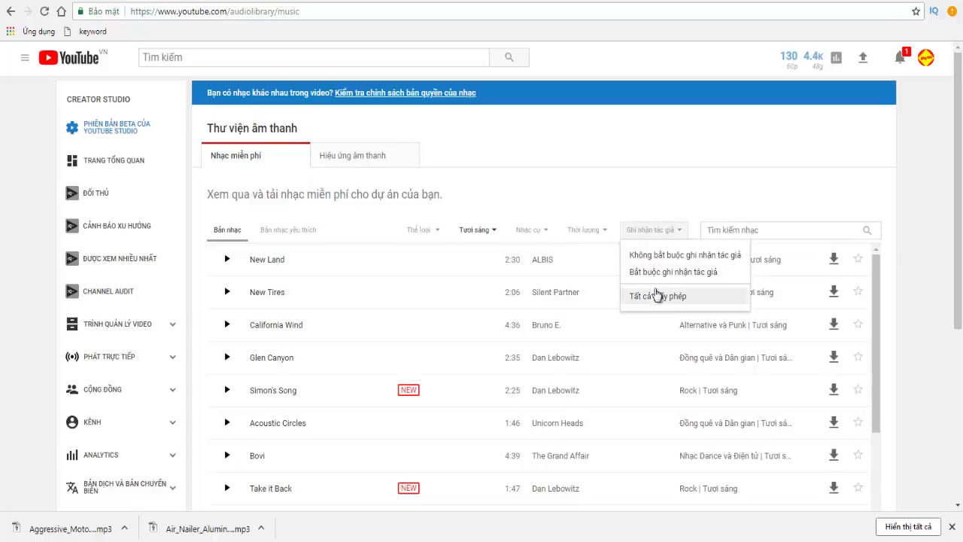
left_click(626, 186)
left_click(745, 228)
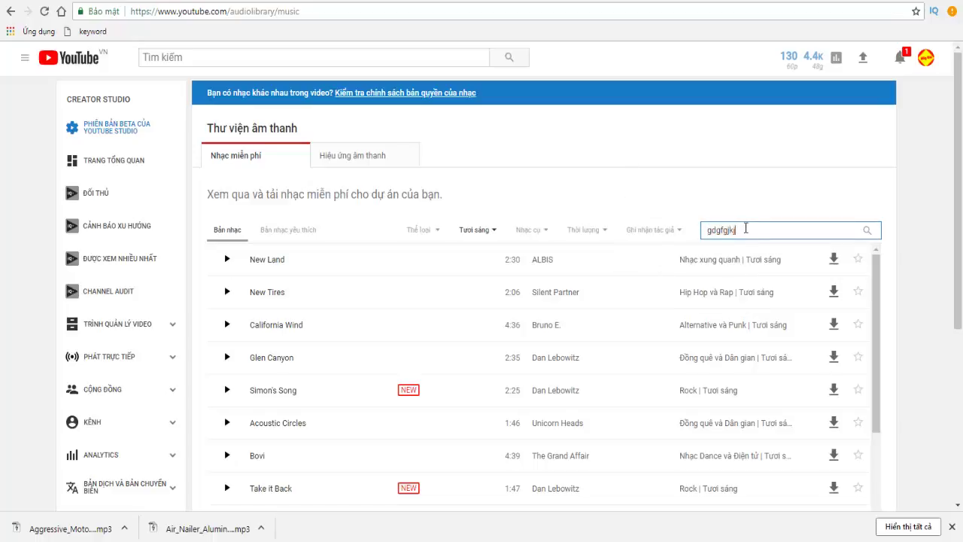
left_click(593, 182)
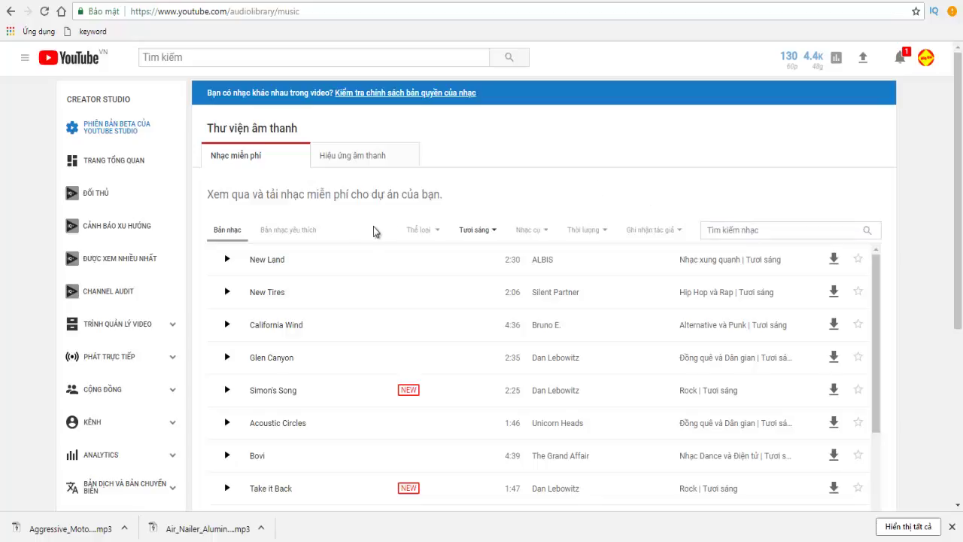
Filter the free music by the children's music genre (Nhạc thiếu nhi).
left_click(438, 235)
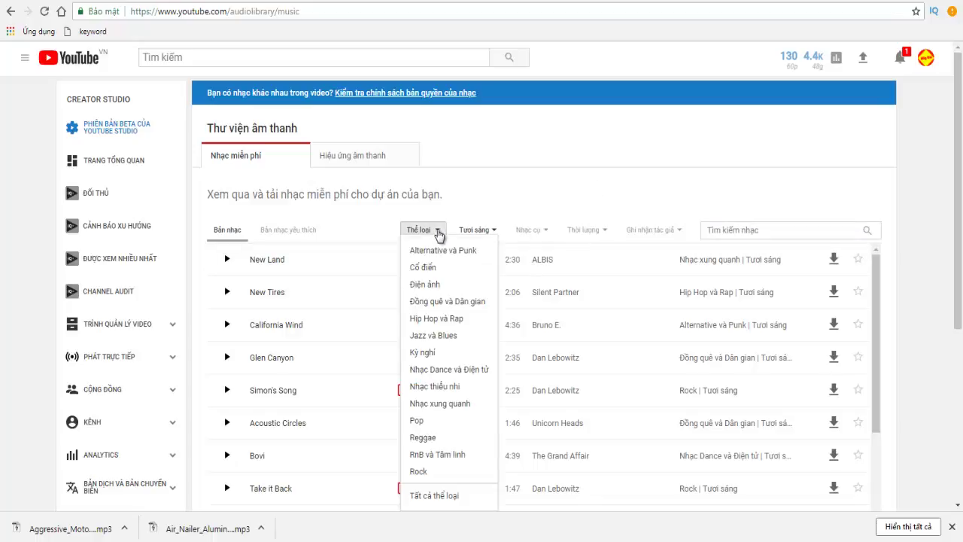
left_click(467, 391)
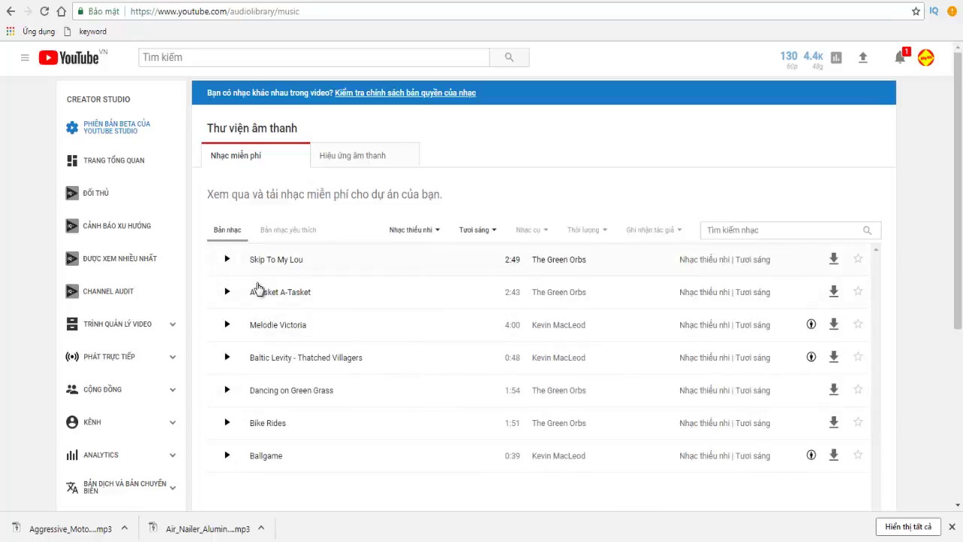
Expand the "Skip To My Lou" track's usage note, preview the track and stop it.
left_click(217, 275)
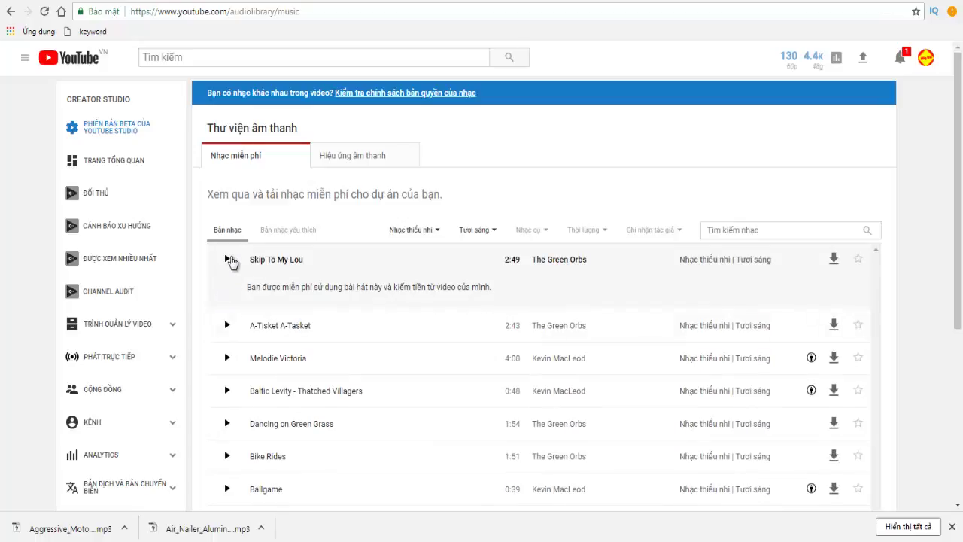
left_click(228, 261)
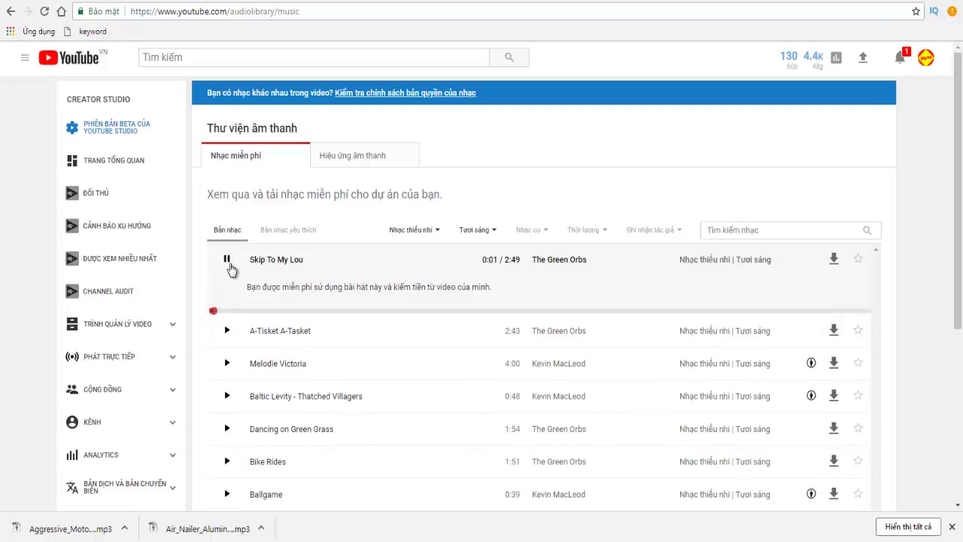
left_click(237, 311)
left_click(228, 261)
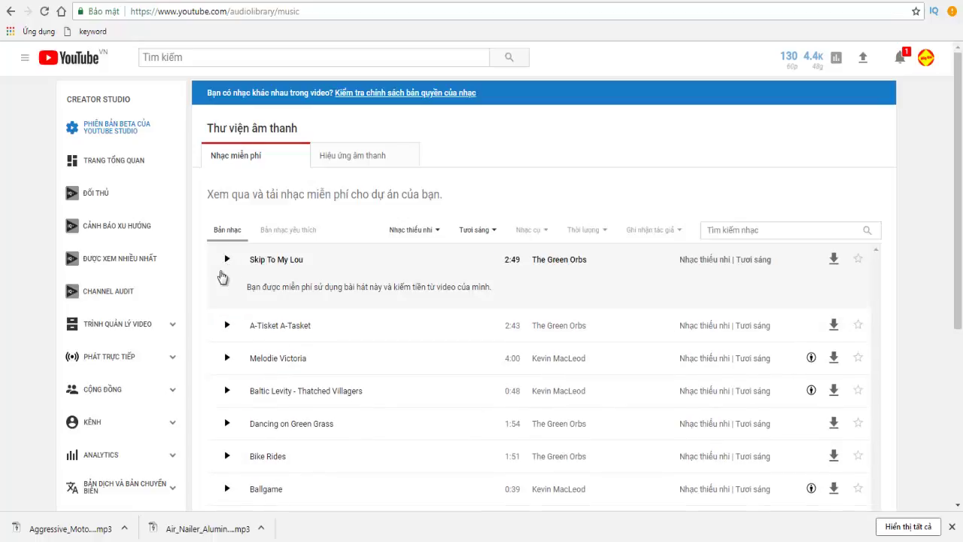
Preview the "A-Tisket A-Tasket" and "Melodie Victoria" tracks, stopping each one.
left_click(226, 330)
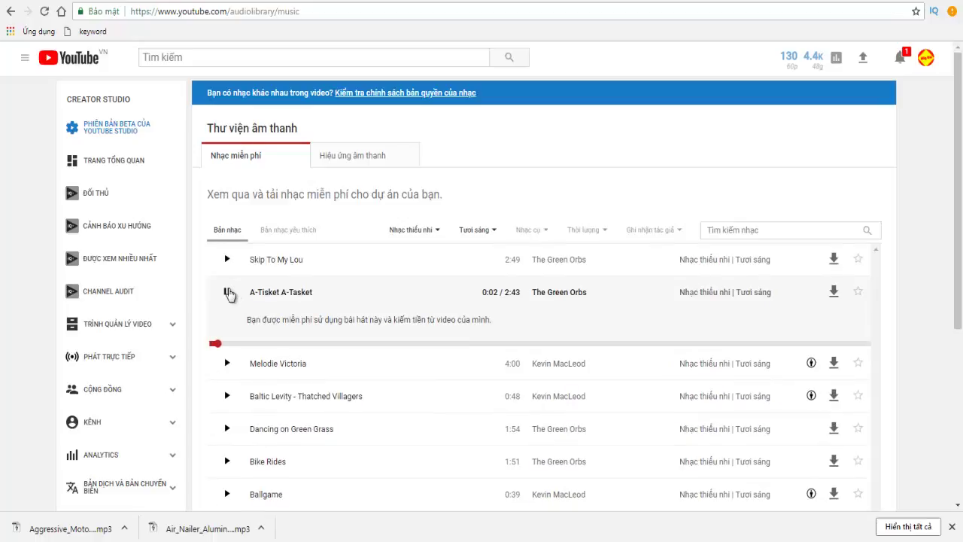
left_click(227, 292)
left_click(227, 359)
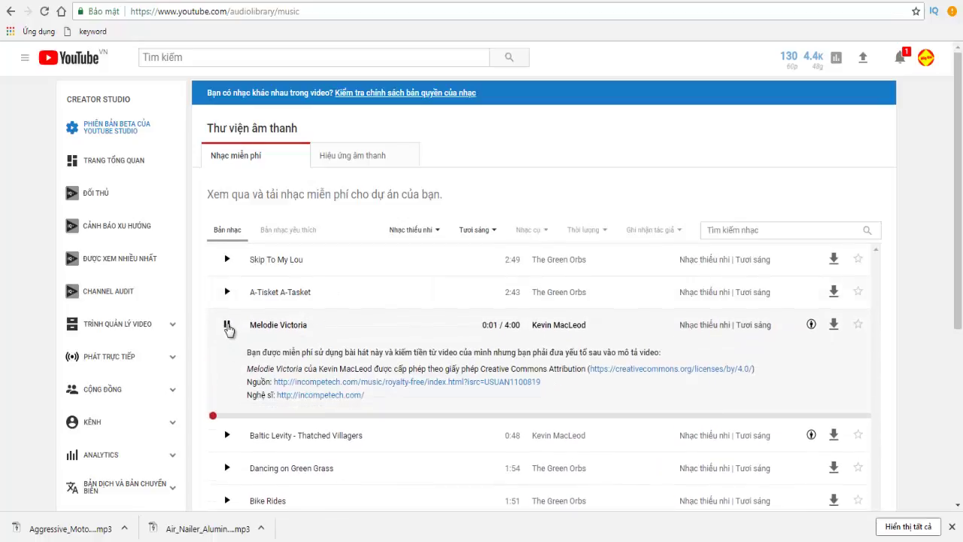
left_click(227, 325)
left_click(227, 325)
left_click(227, 325)
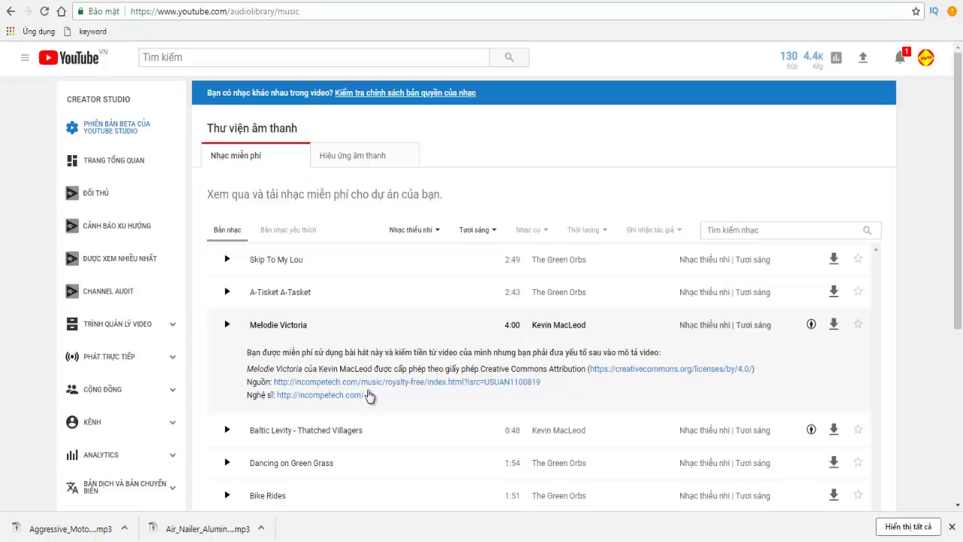
Copy the Creative Commons attribution text of "Melodie Victoria", including its source and artist links, and clear the selection.
left_click_drag(365, 395, 251, 373)
right_click(250, 374)
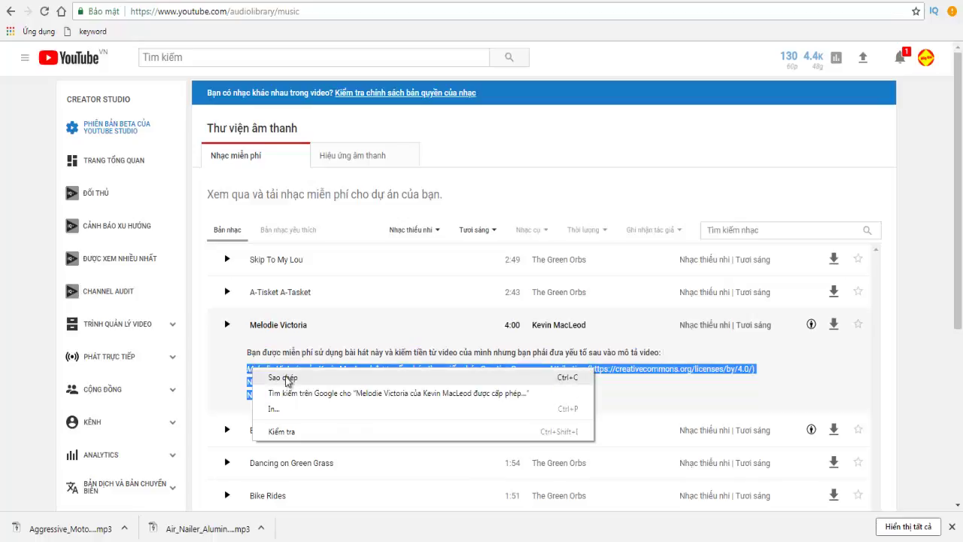
left_click(280, 376)
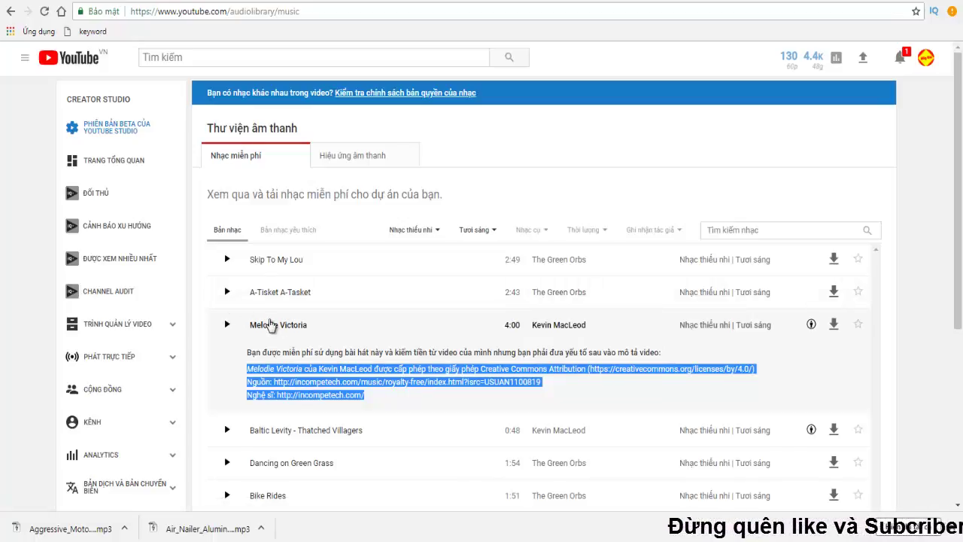
left_click(912, 285)
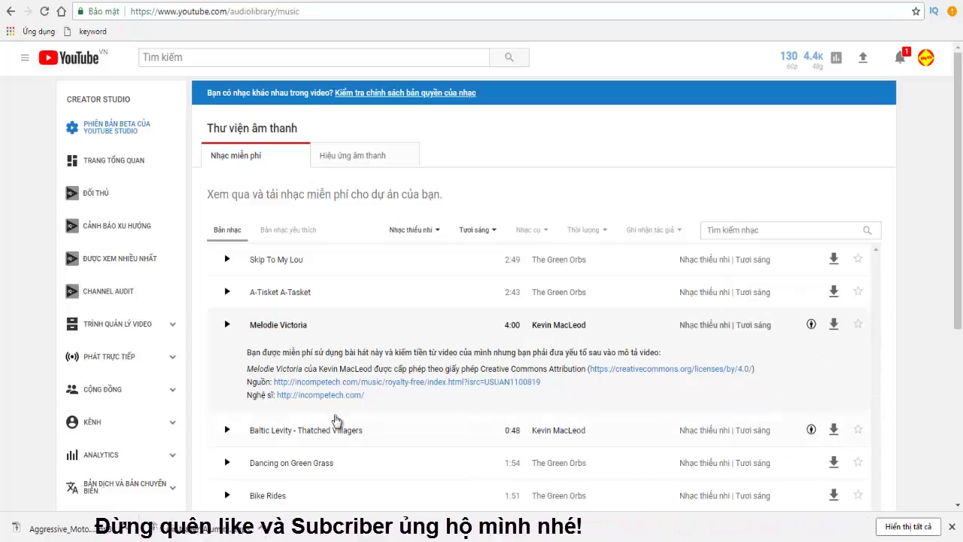
Preview the "Dancing on Green Grass" track further down the list and stop it.
scroll(571, 339, "down", 2)
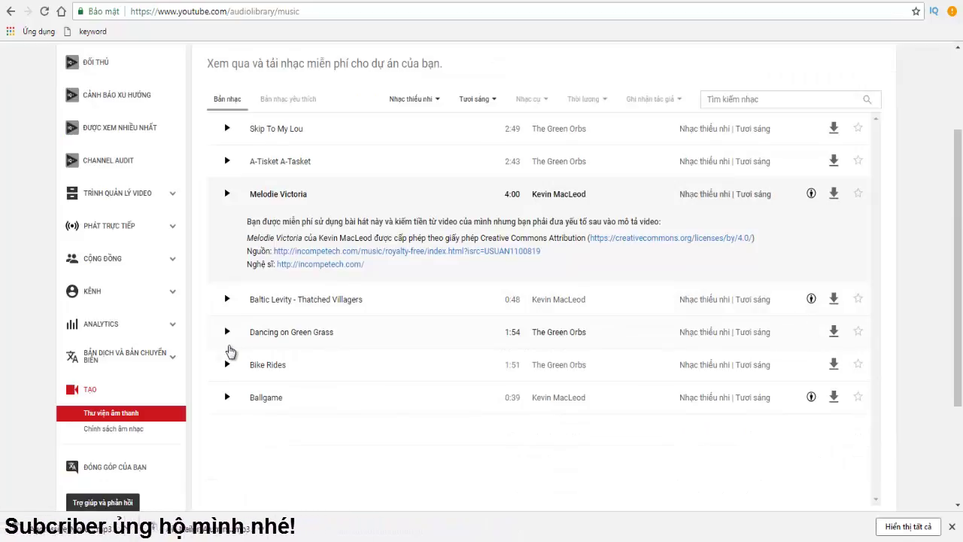
left_click(227, 331)
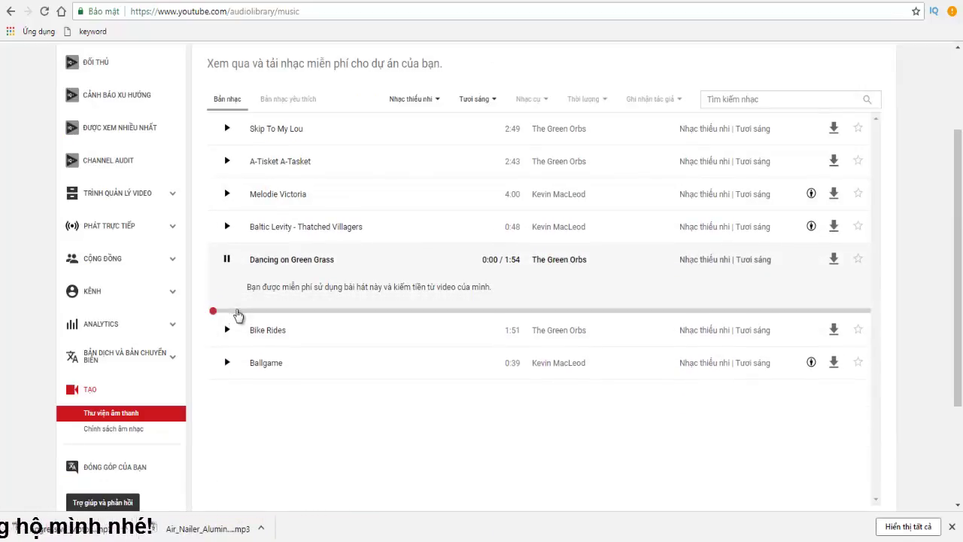
left_click(227, 259)
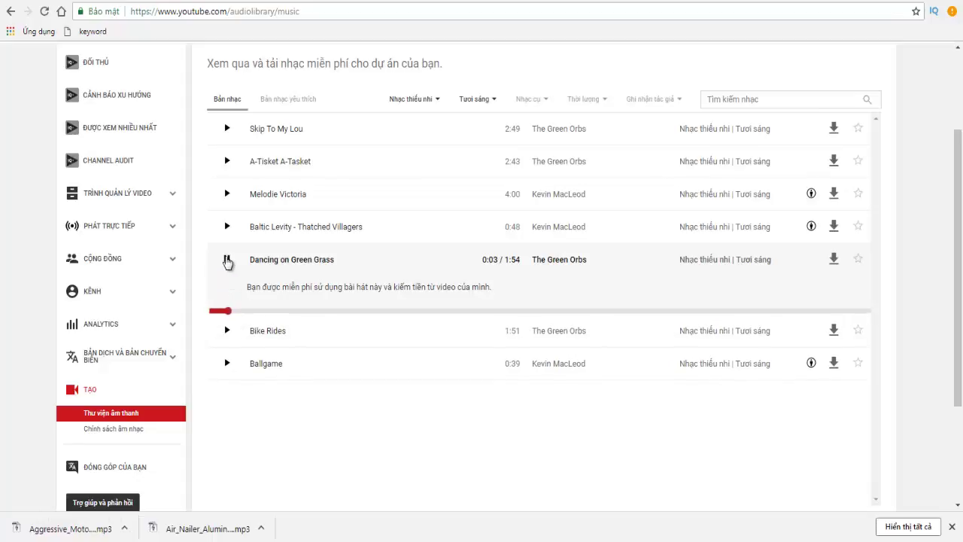
Change the mood filter of the children's music to Vui vẻ.
left_click(480, 101)
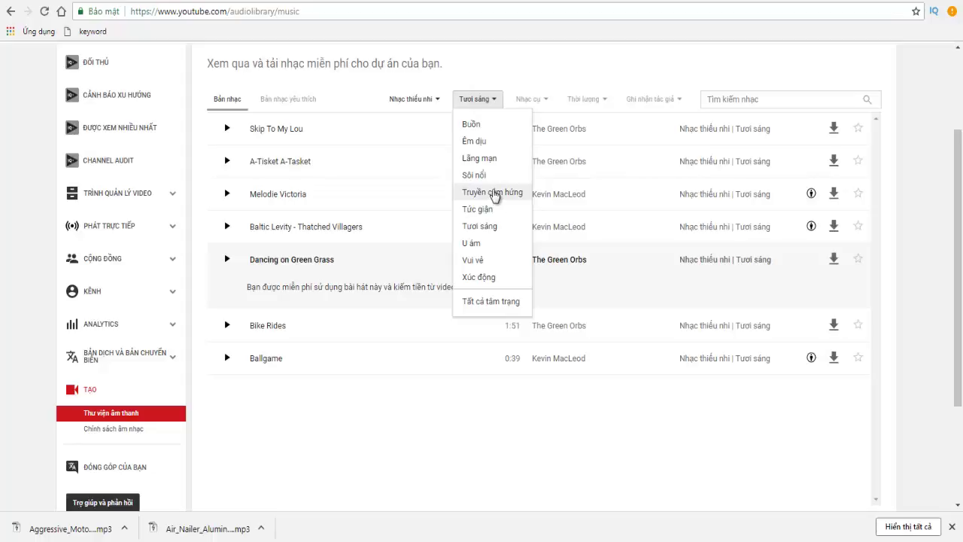
left_click(485, 261)
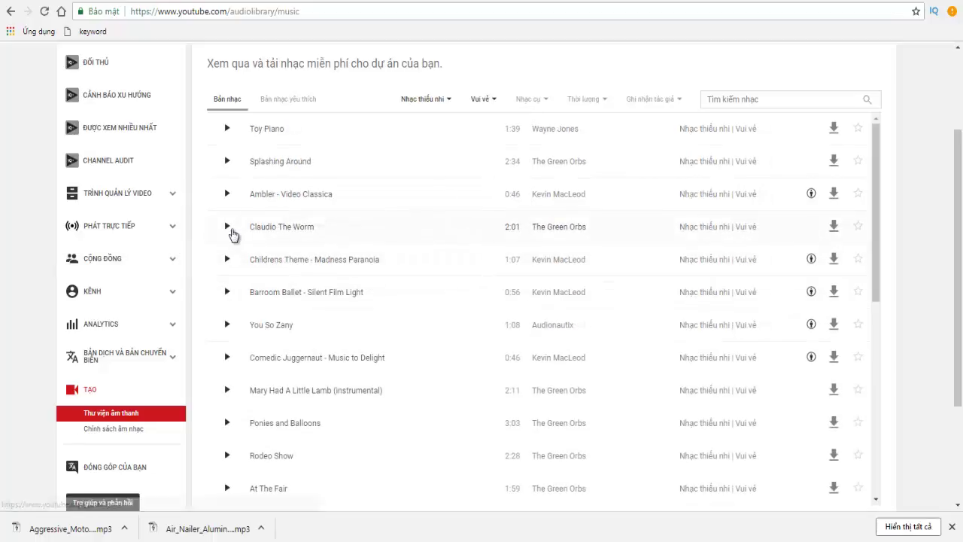
scroll(328, 266, "up", 2)
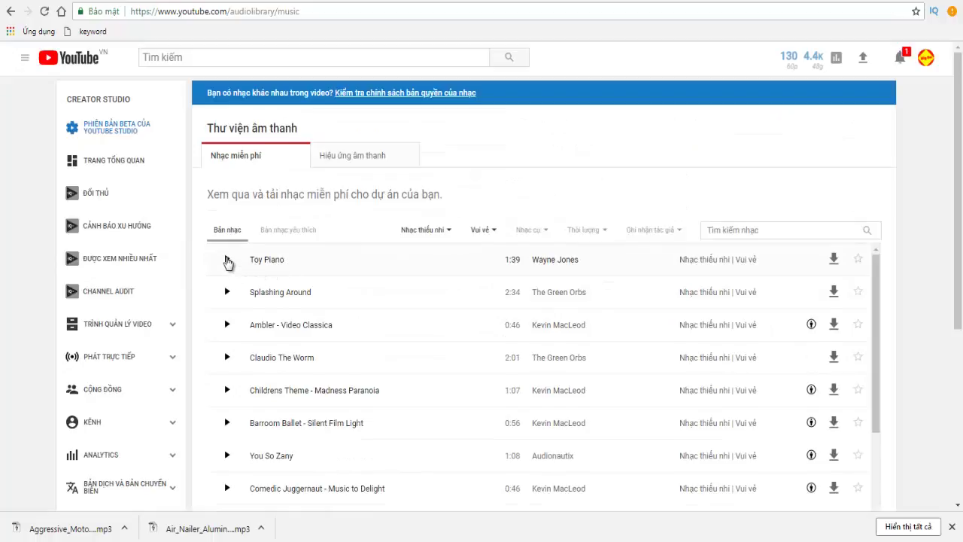
Preview the "Toy Piano", "Splashing Around" and "Ambler - Video Classica" tracks, stopping playback at the end.
left_click(226, 259)
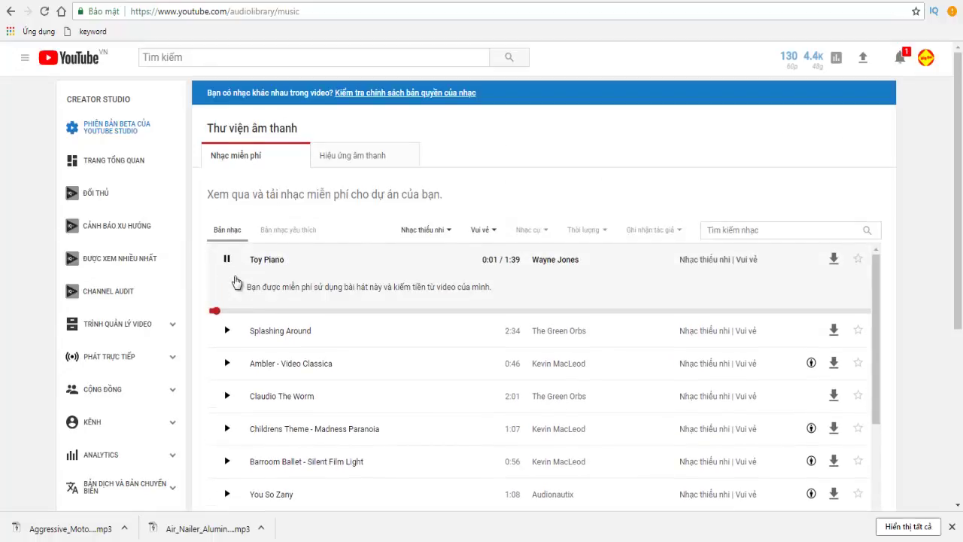
left_click(230, 330)
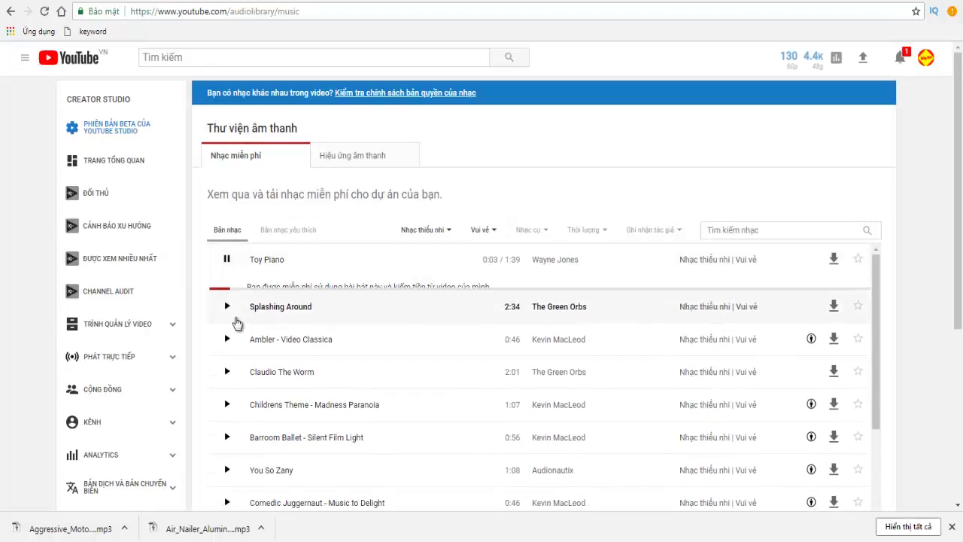
left_click(227, 295)
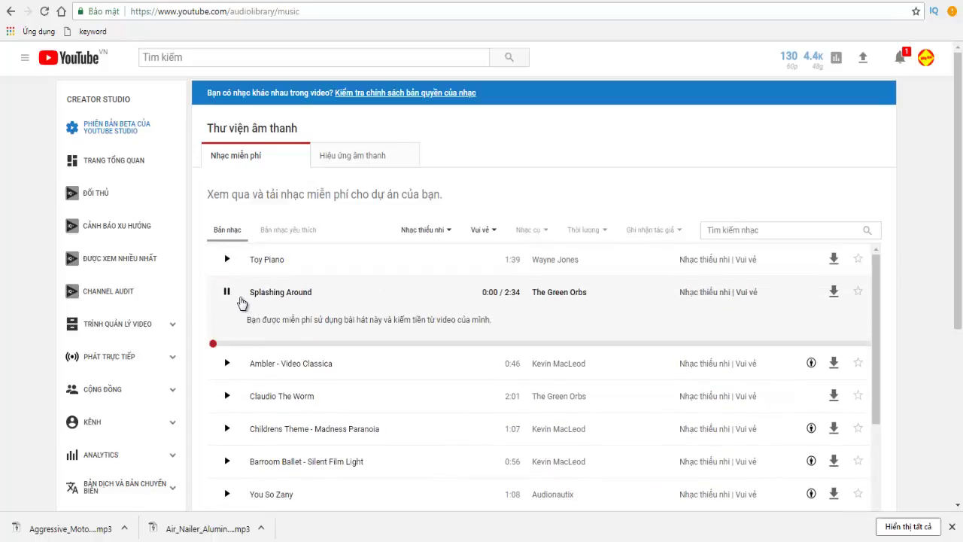
left_click(226, 292)
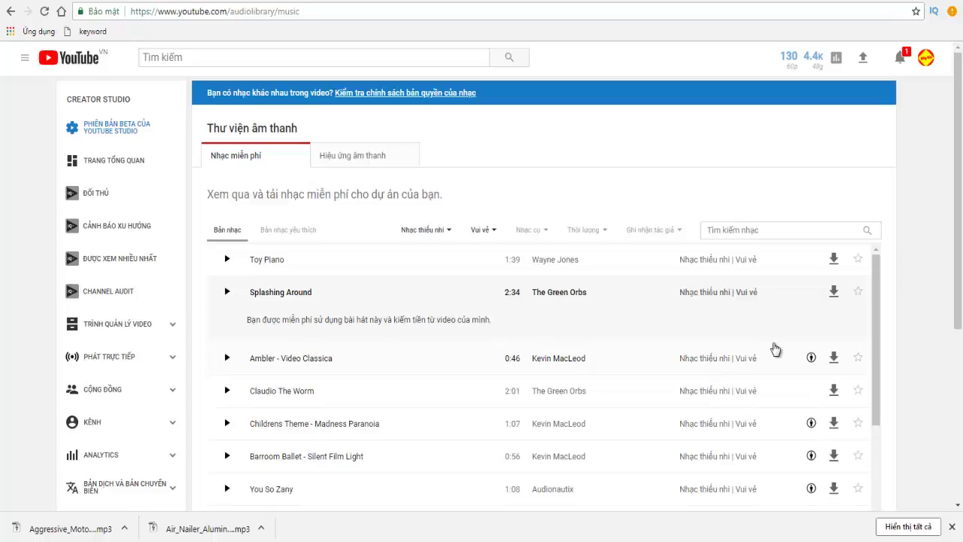
left_click(227, 357)
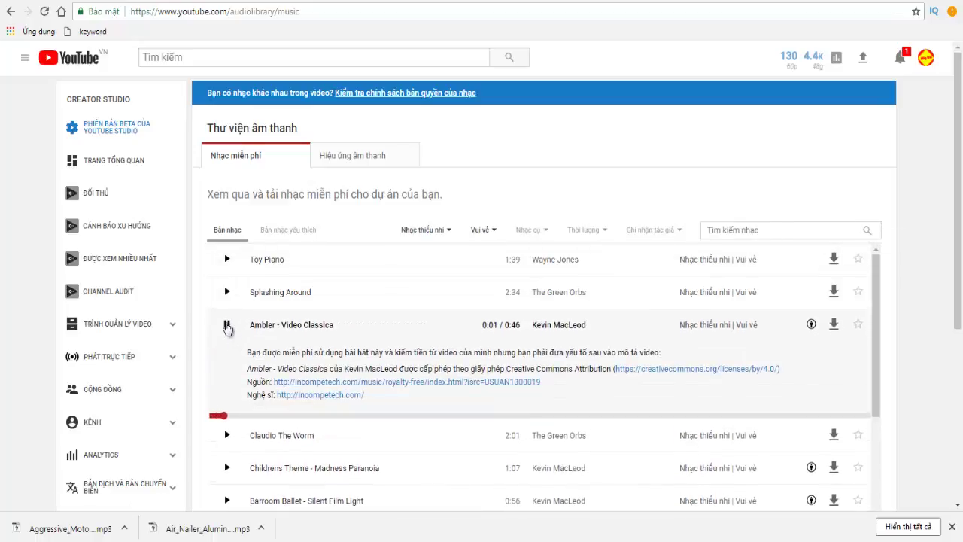
left_click(227, 325)
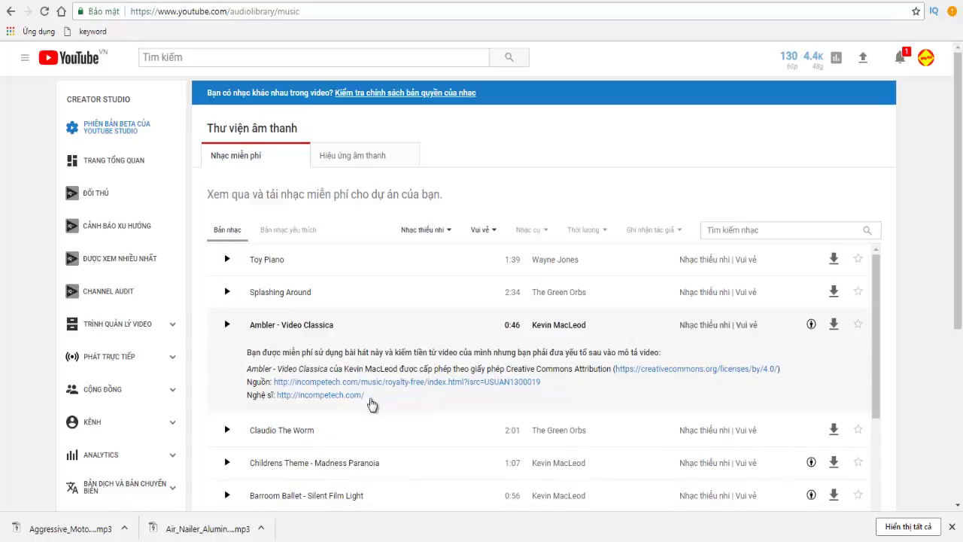
Highlight the attribution text of "Ambler - Video Classica", clear the selection, and browse the tracks further down the list.
left_click_drag(370, 399, 248, 372)
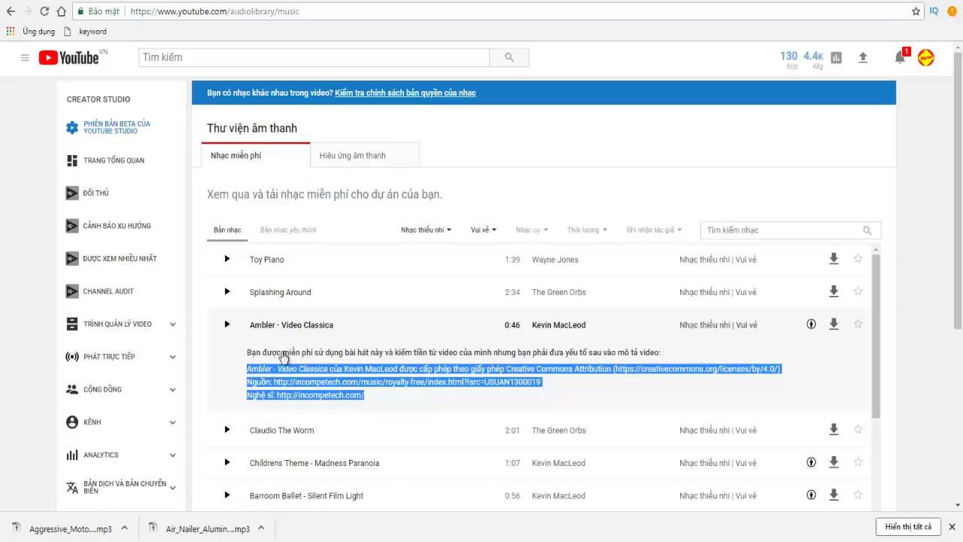
left_click(945, 224)
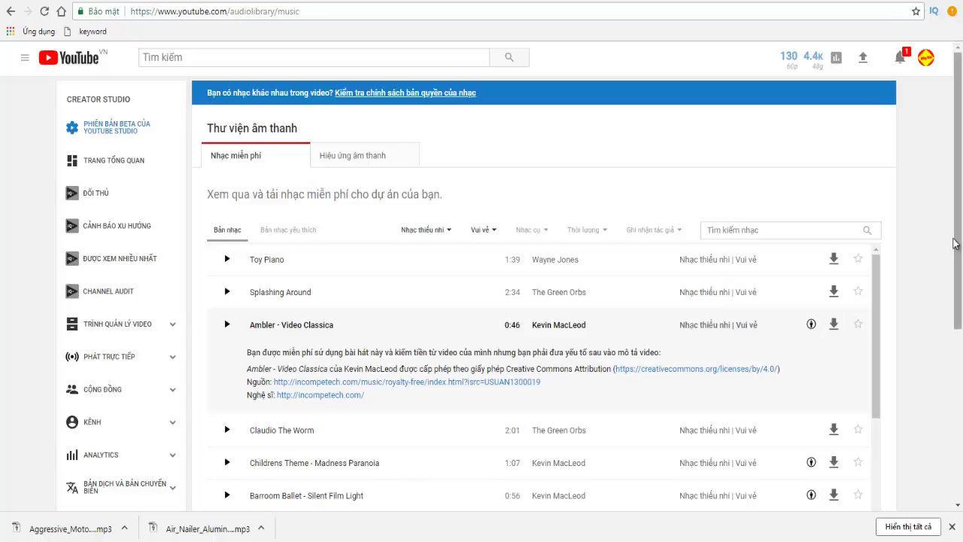
scroll(960, 241, "down", 2)
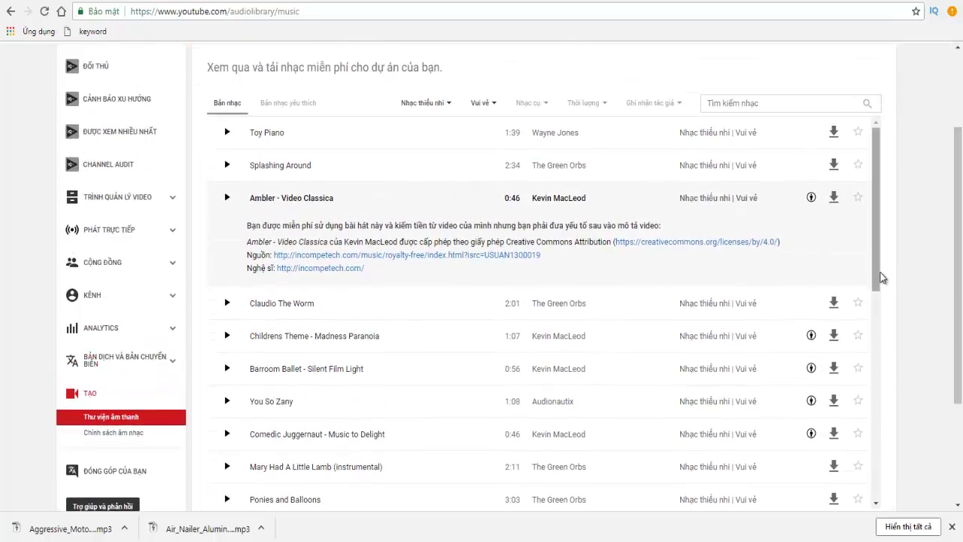
left_click_drag(883, 276, 882, 334)
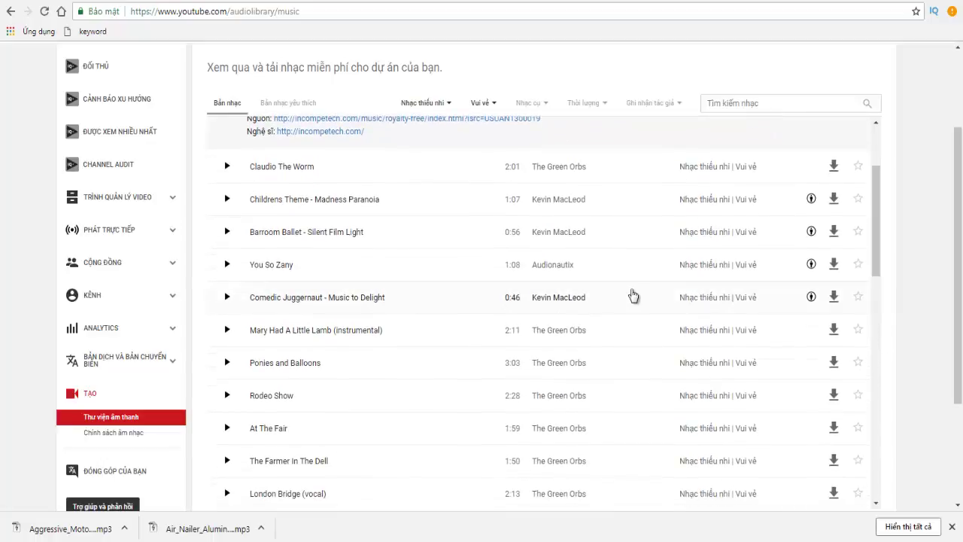
Preview the "Comedic Juggernaut - Music to Delight" and "Mary Had A Little Lamb (instrumental)" tracks, stopping playback at the end.
left_click(228, 297)
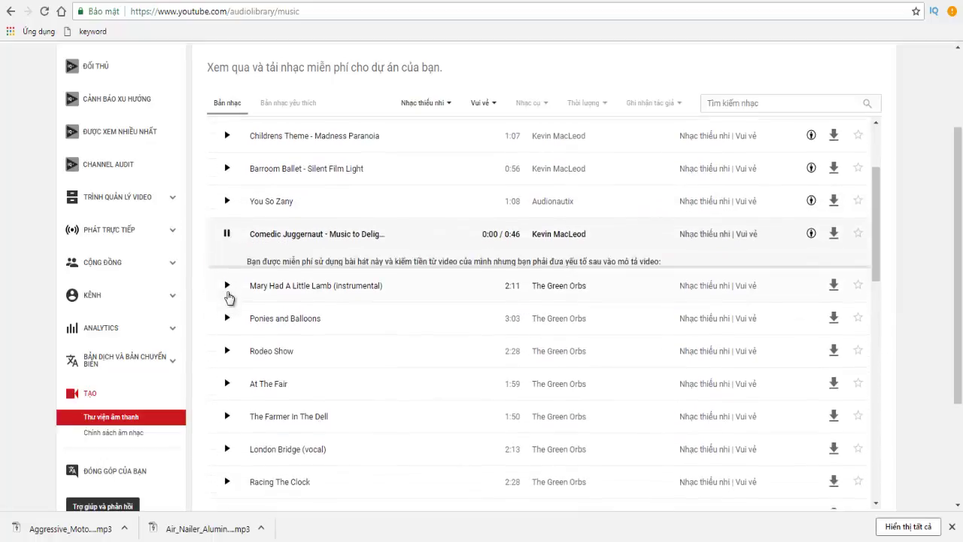
left_click(227, 224)
left_click(258, 334)
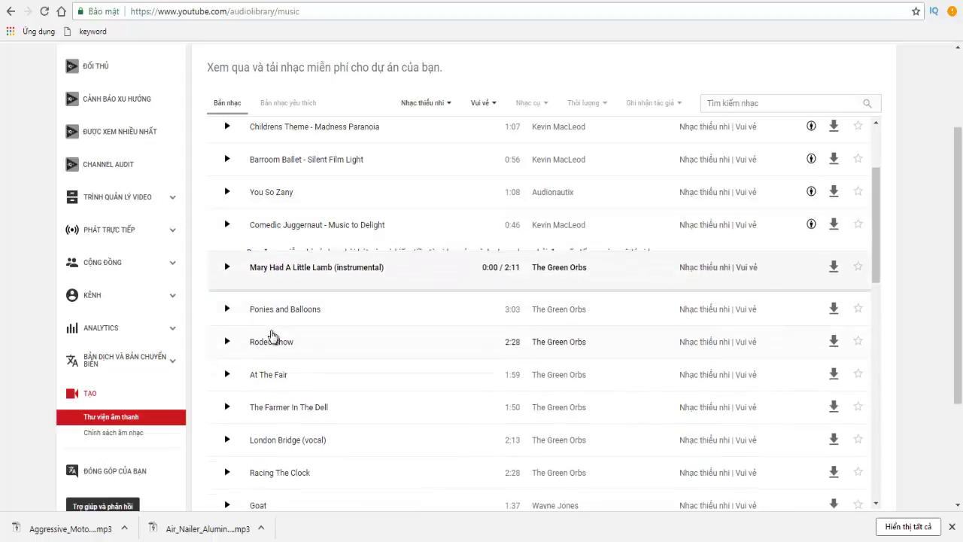
left_click(228, 258)
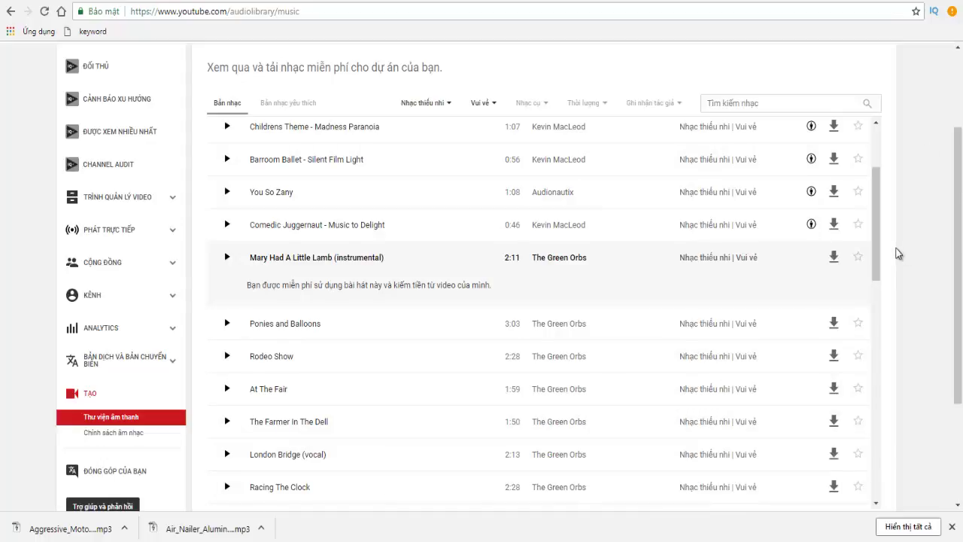
Preview the "The Farmer In The Dell", "At The Fair" and "London Bridge (vocal)" tracks, and stop the last one.
scroll(752, 290, "down", 1)
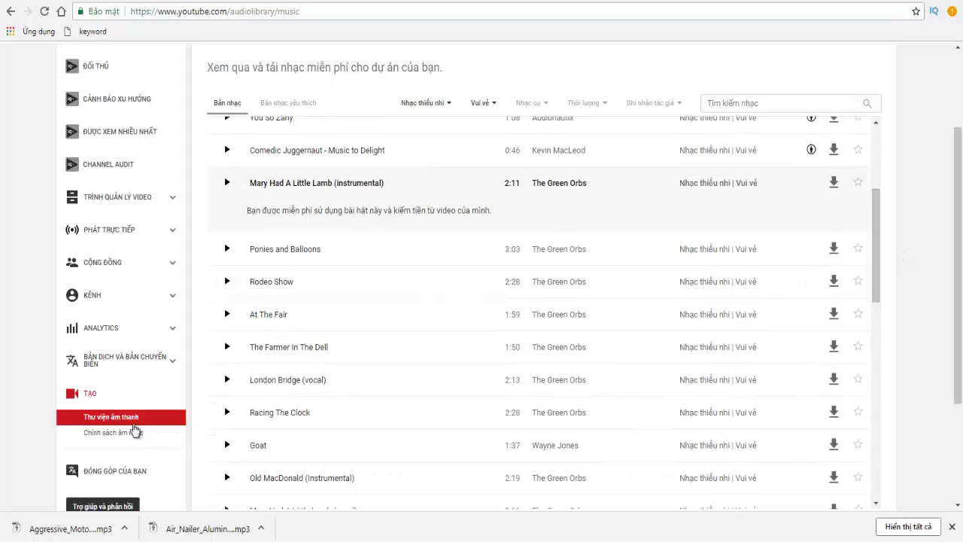
left_click(227, 347)
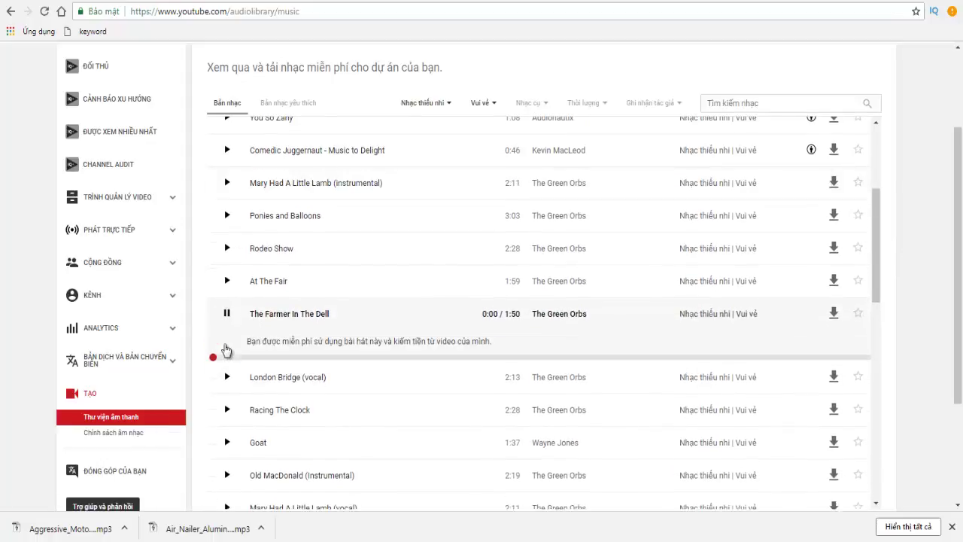
left_click(226, 280)
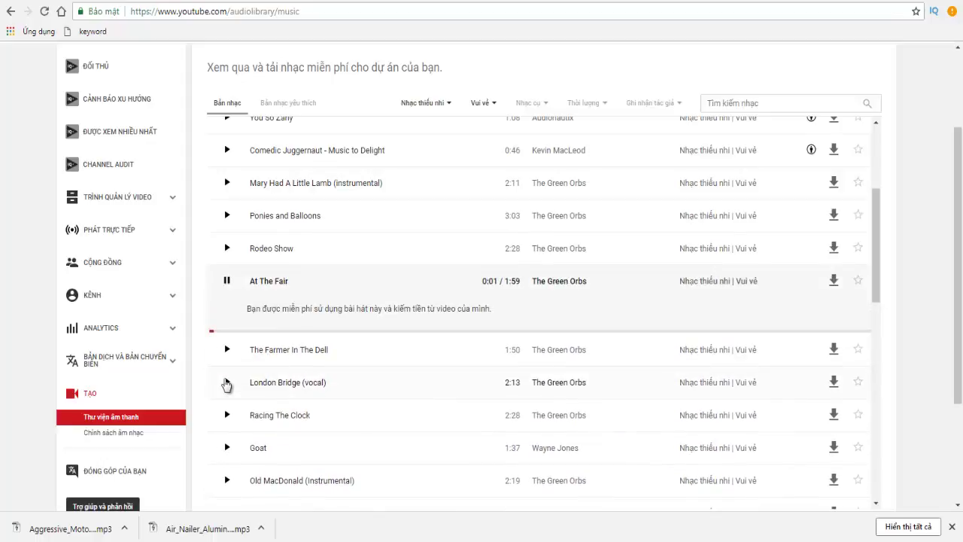
left_click(226, 383)
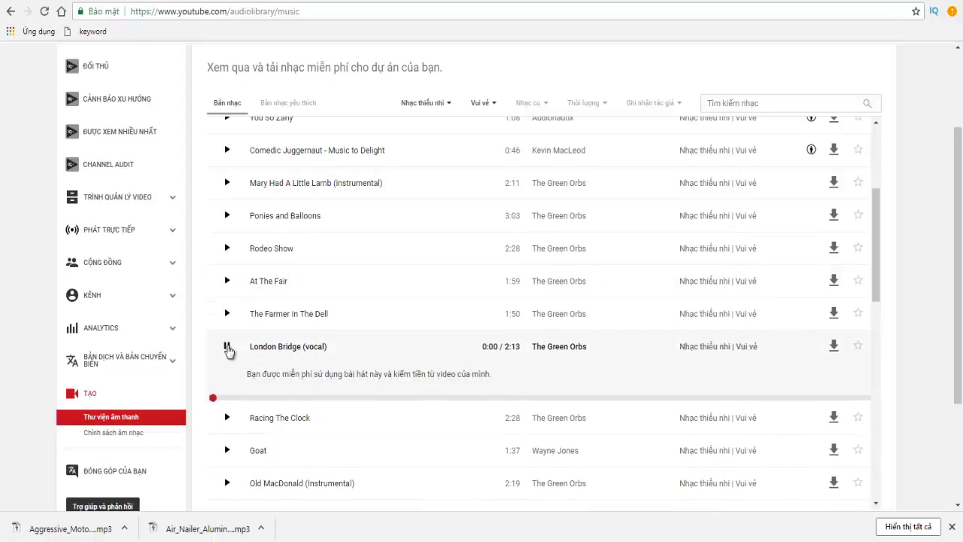
left_click(227, 347)
Change the genre filter to Đồng quê và Dân gian and preview the "Atlanta" and "Parkside" tracks.
left_click(422, 103)
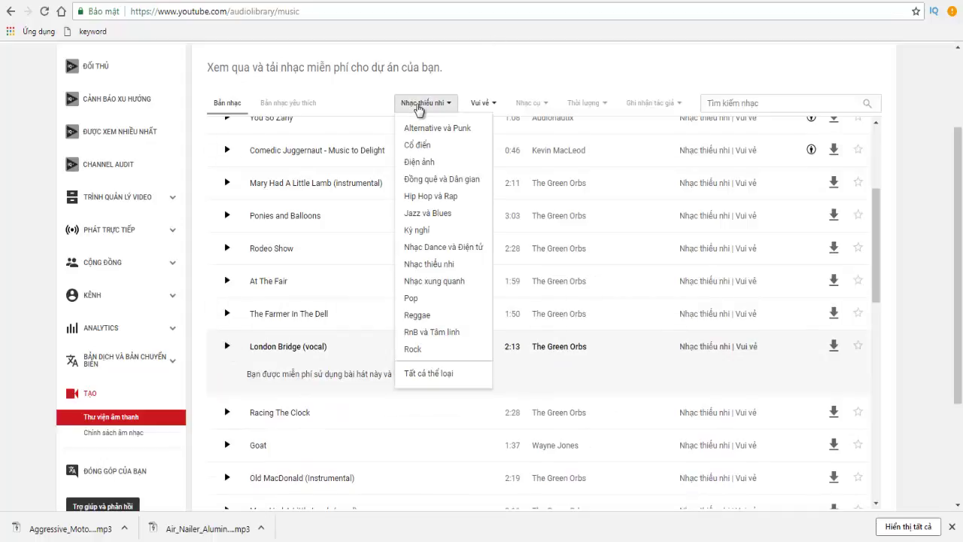
left_click(432, 180)
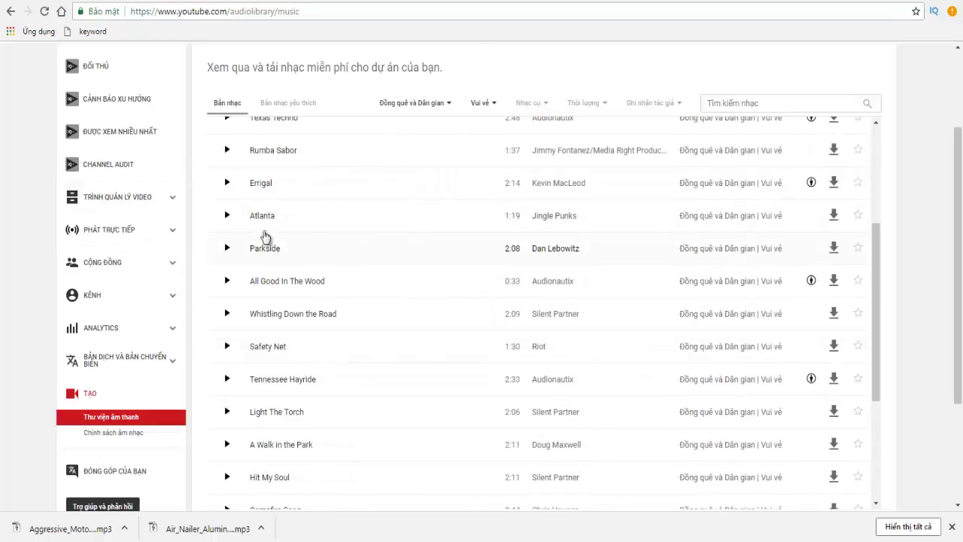
left_click(226, 216)
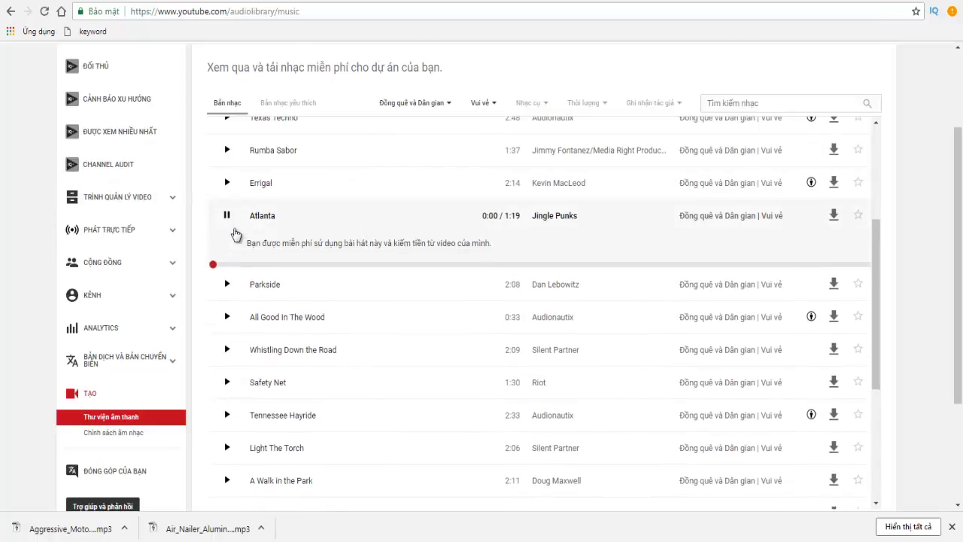
left_click(228, 285)
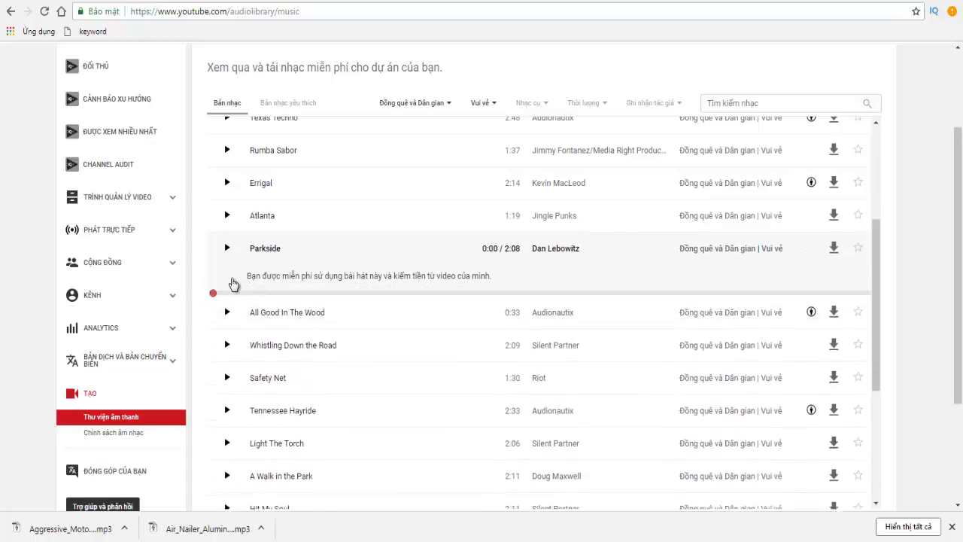
Play "Atlanta" again, skip ahead in it, pause and resume the playback several times, and leave it stopped.
left_click(228, 217)
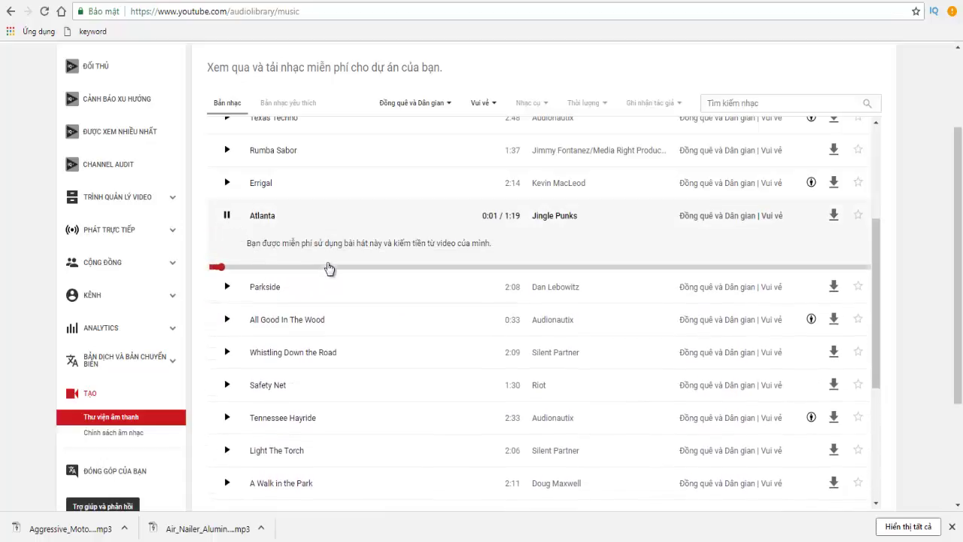
left_click(297, 267)
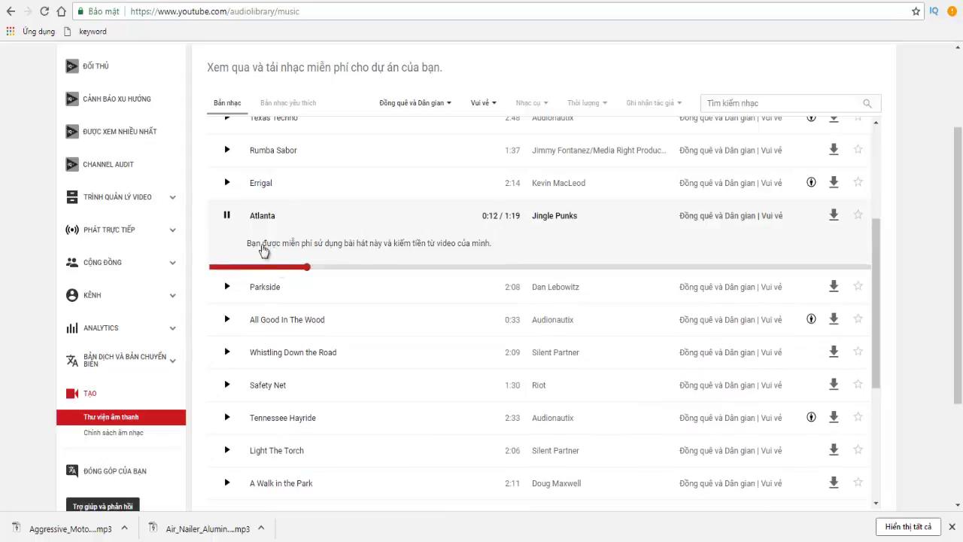
left_click(226, 215)
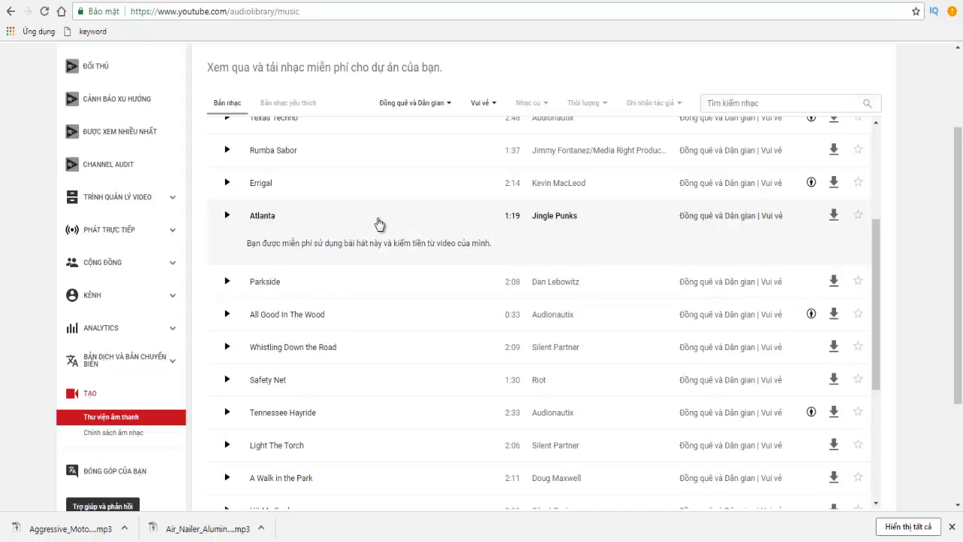
left_click(228, 217)
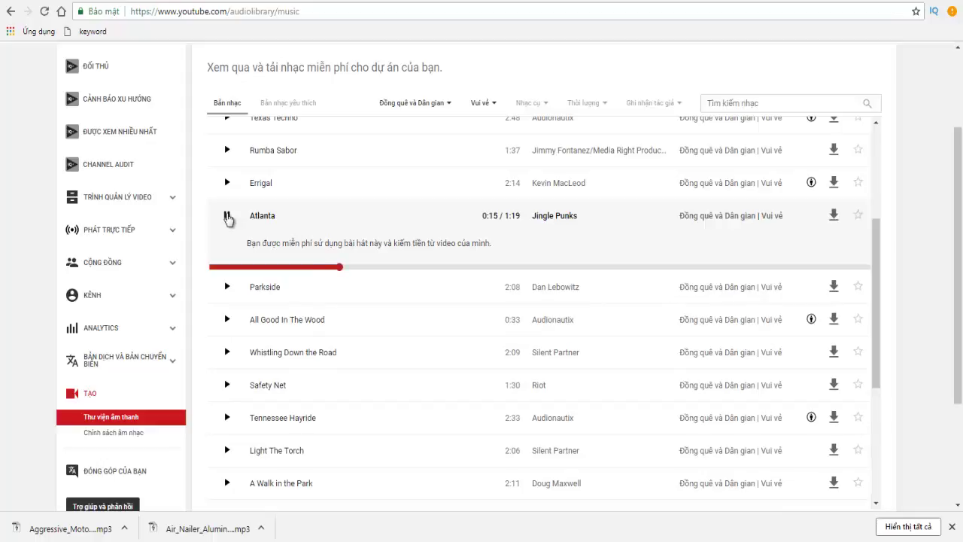
left_click(228, 218)
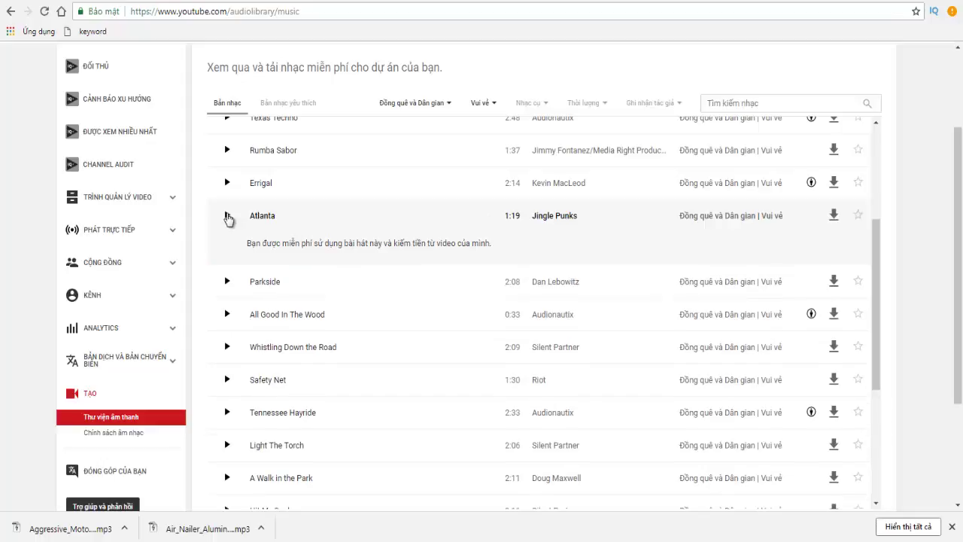
left_click(228, 217)
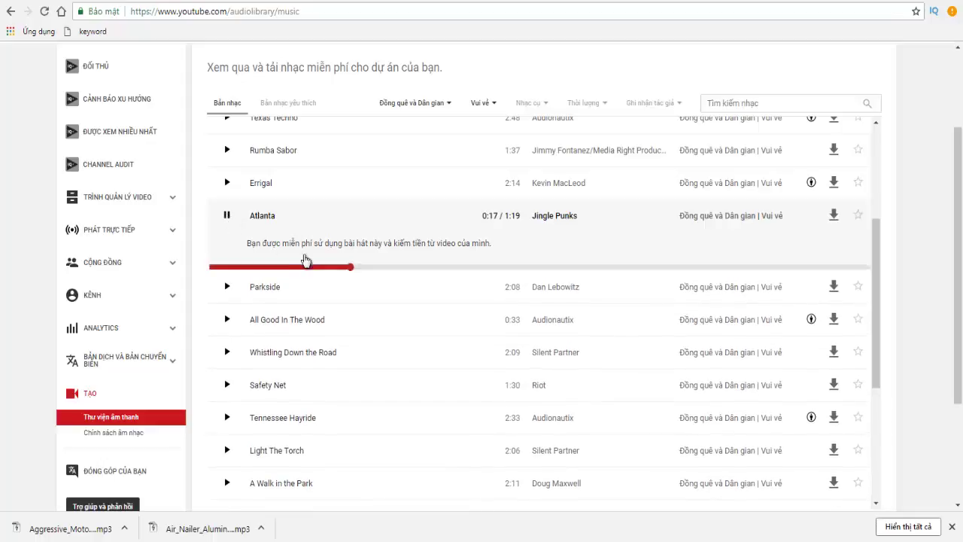
left_click(227, 216)
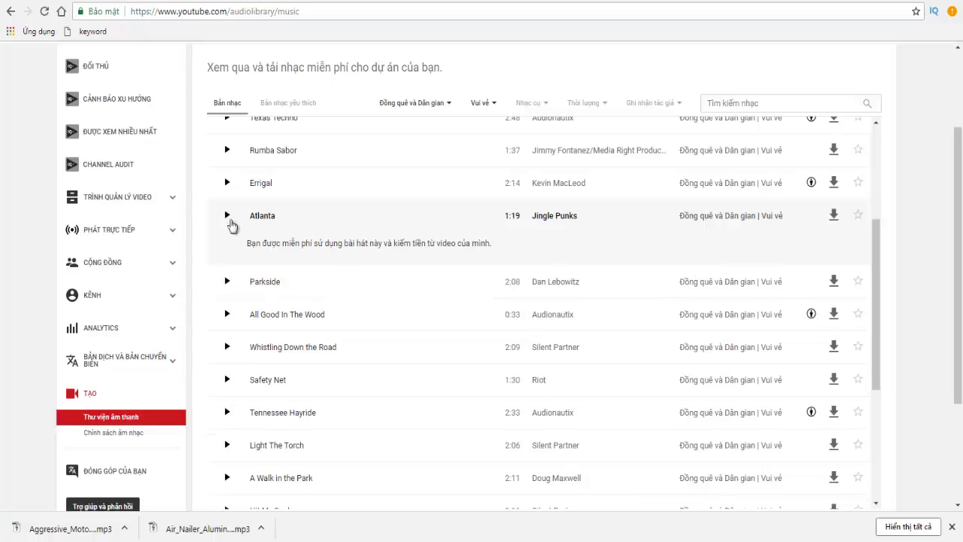
Preview the "Whistling Down the Road" track, pausing and resuming it once before stopping it.
left_click(228, 347)
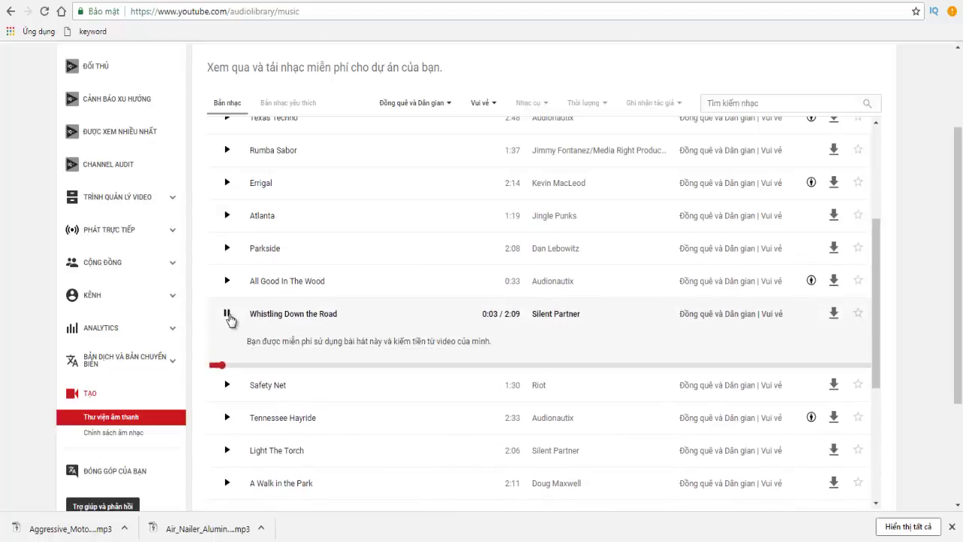
left_click(228, 315)
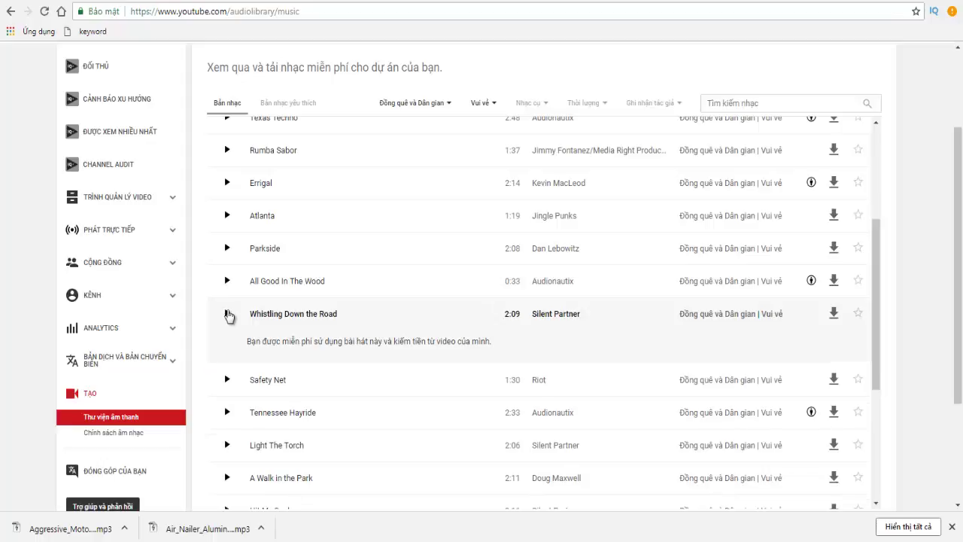
left_click(227, 316)
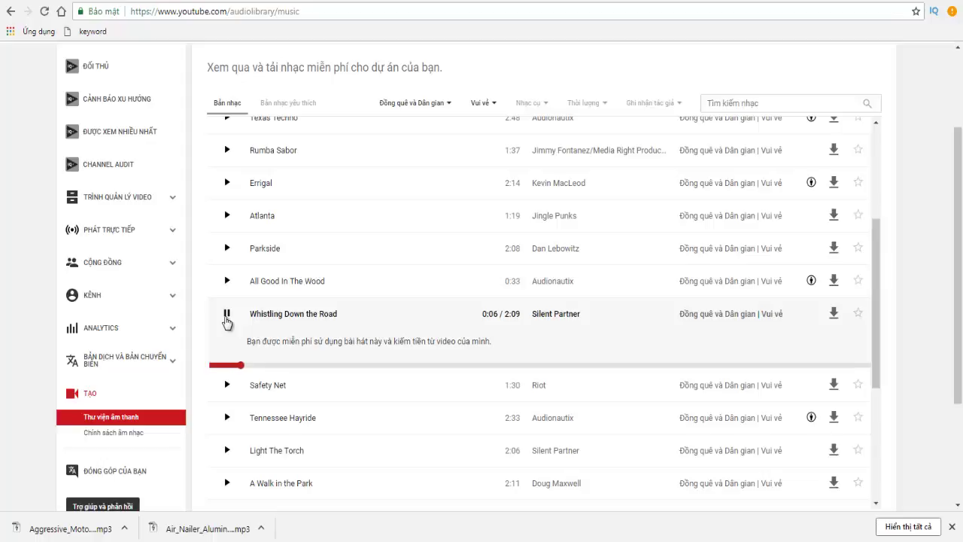
left_click(226, 318)
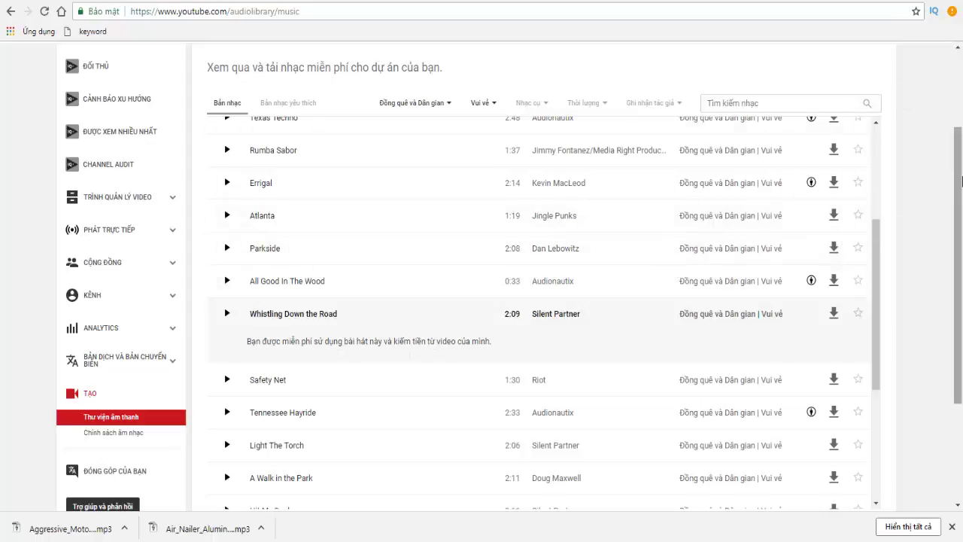
Expand the attribution details of the "All Good In The Wood" track, play it briefly and stop it.
left_click_drag(962, 180, 962, 228)
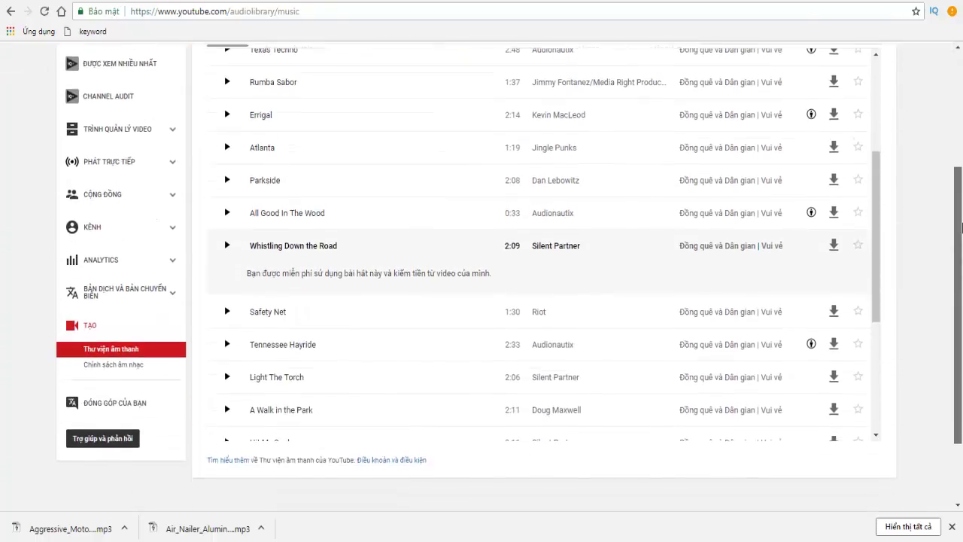
scroll(962, 227, "down", 1)
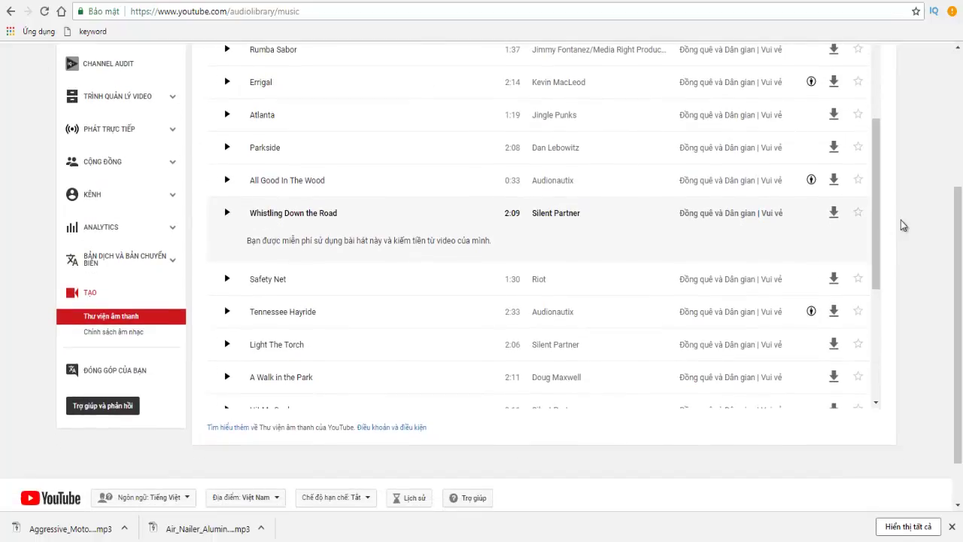
left_click_drag(959, 247, 959, 158)
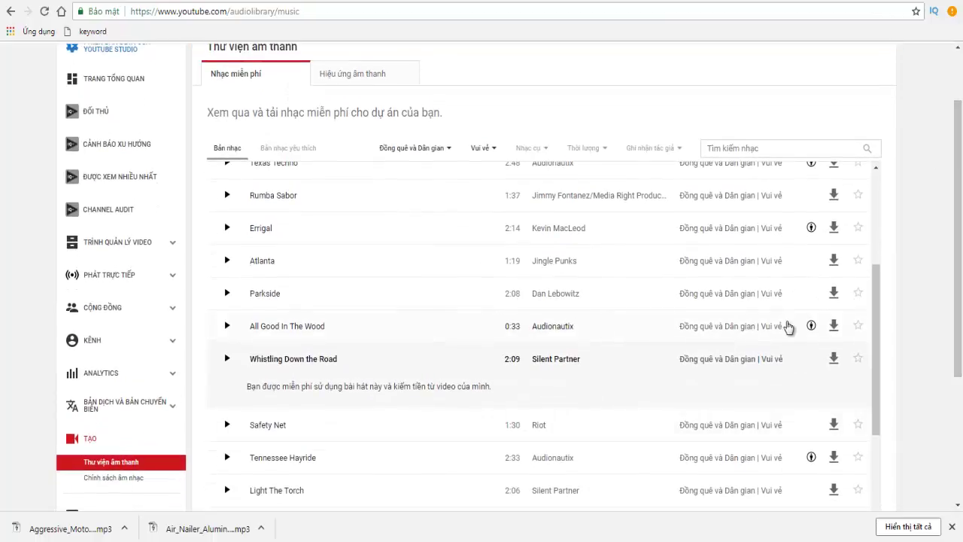
left_click(260, 332)
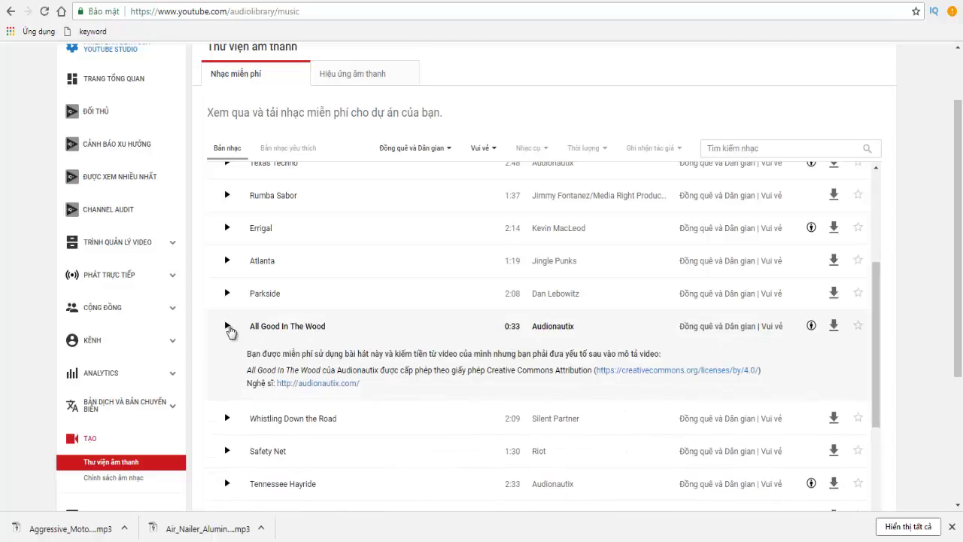
left_click(227, 330)
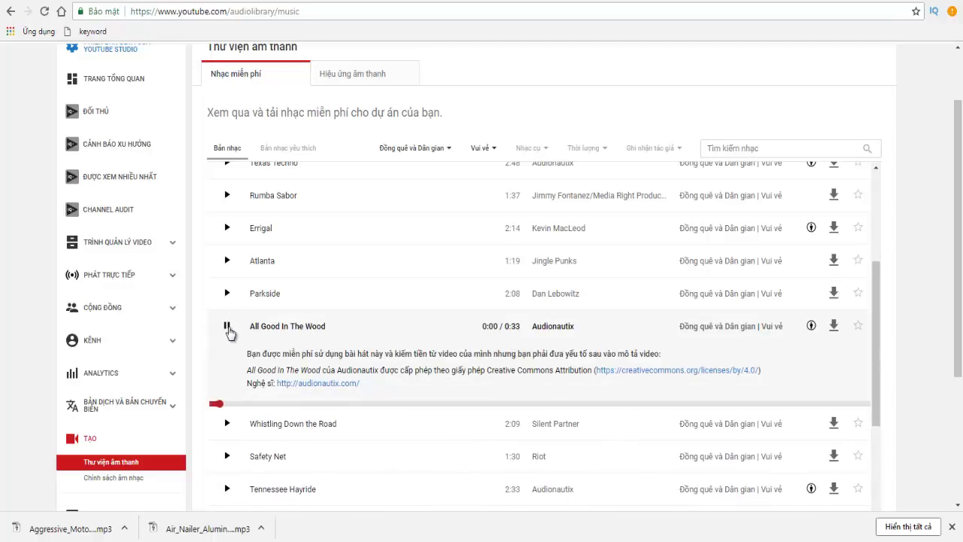
left_click(227, 328)
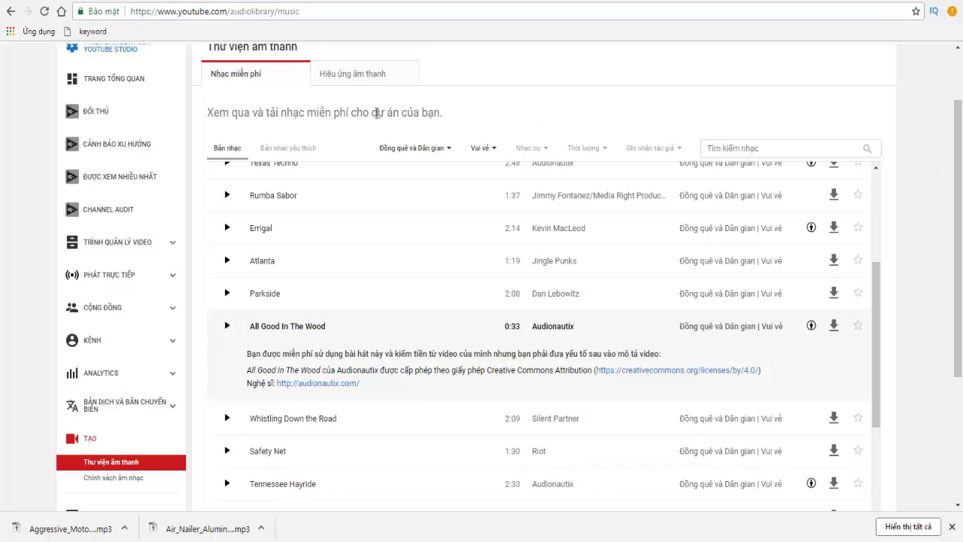
Switch the audio library to the sound effects (Hiệu ứng âm thanh) and look over the listed sounds.
left_click(370, 83)
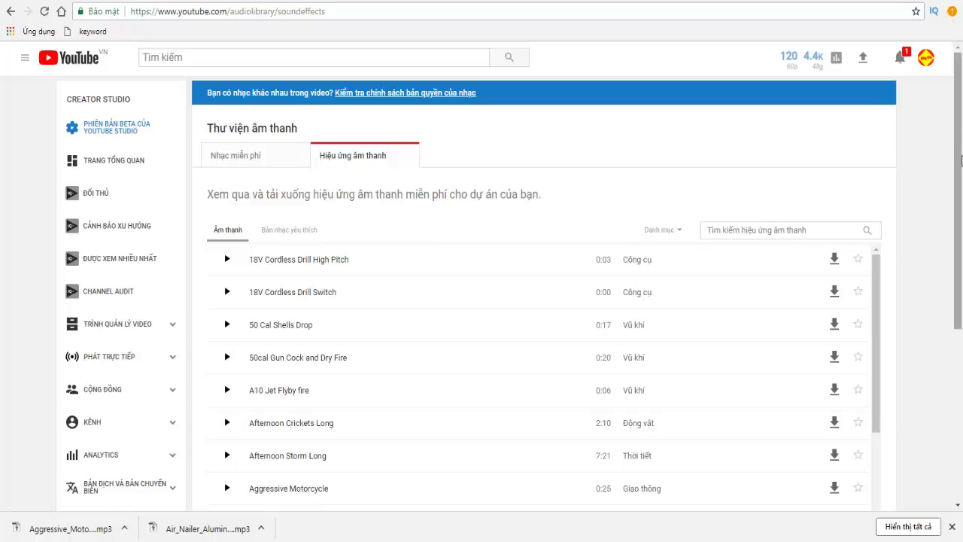
scroll(958, 210, "down", 2)
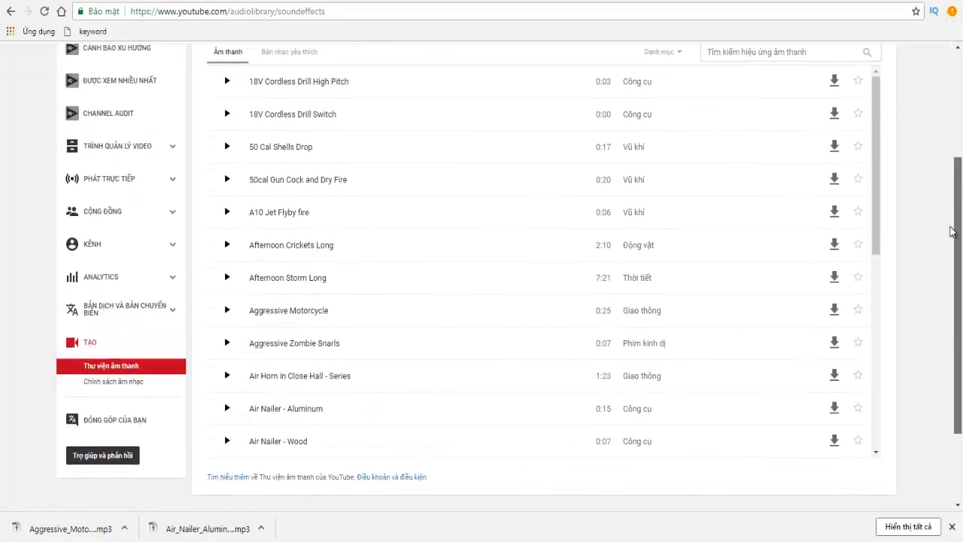
scroll(957, 236, "up", 1)
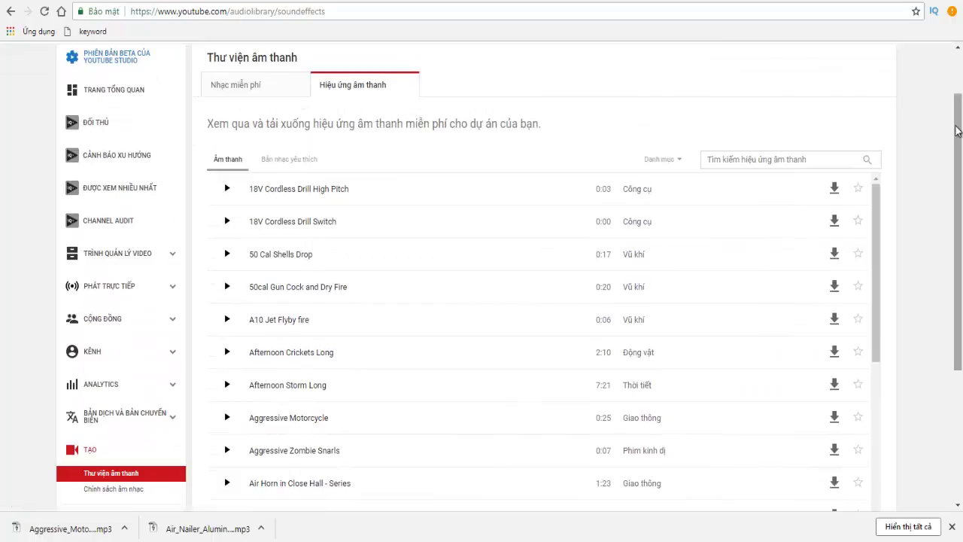
left_click_drag(960, 132, 961, 88)
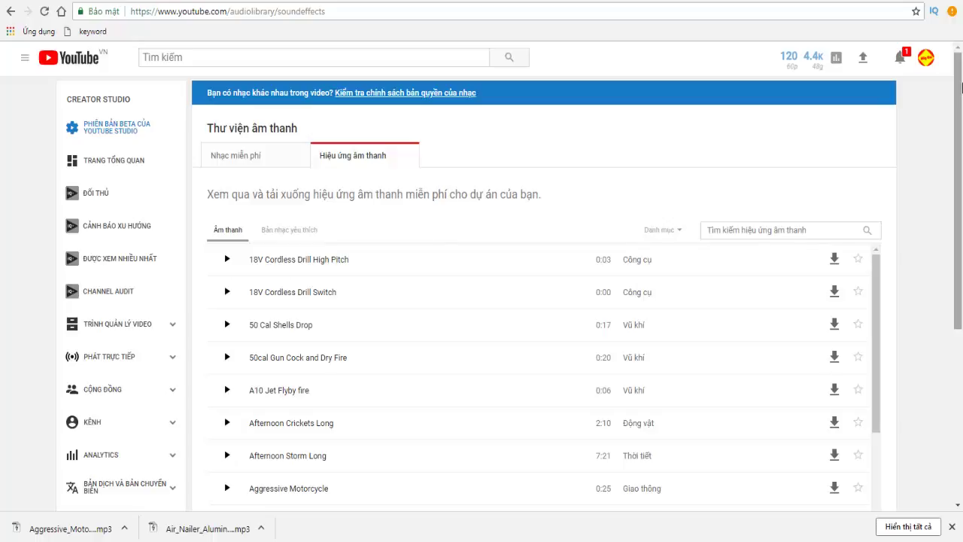
mouse_move(960, 81)
left_mouse_down()
mouse_move(960, 152)
mouse_move(960, 77)
left_mouse_up()
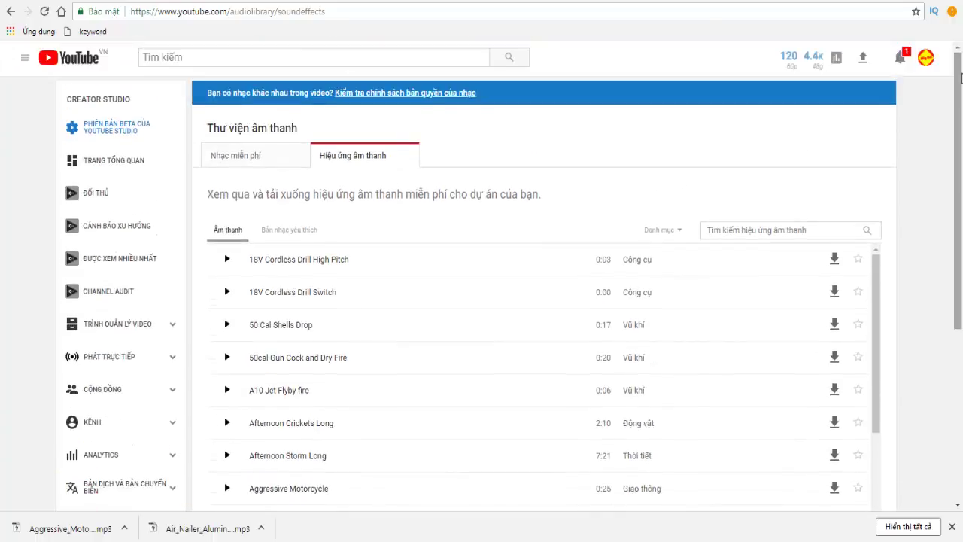
mouse_move(960, 71)
left_mouse_down()
mouse_move(960, 103)
mouse_move(960, 79)
left_mouse_up()
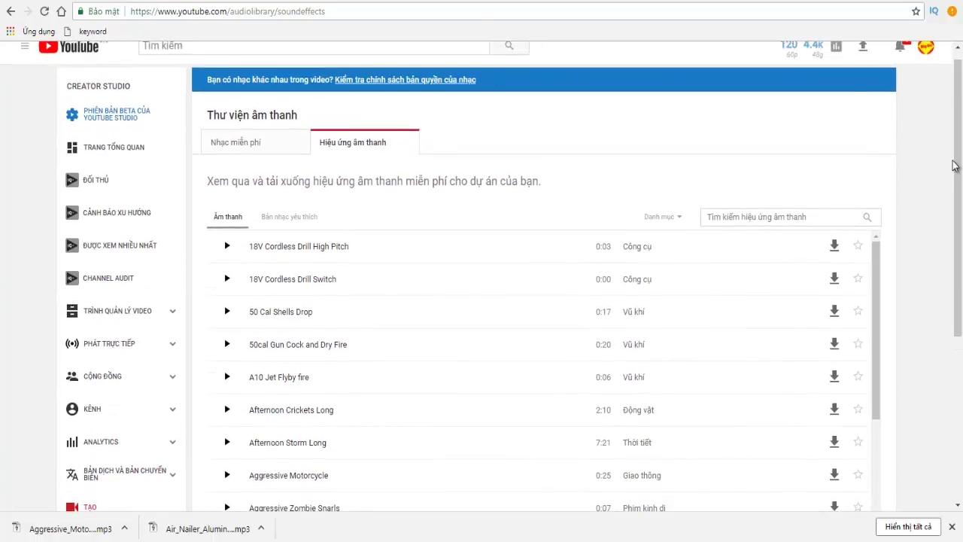